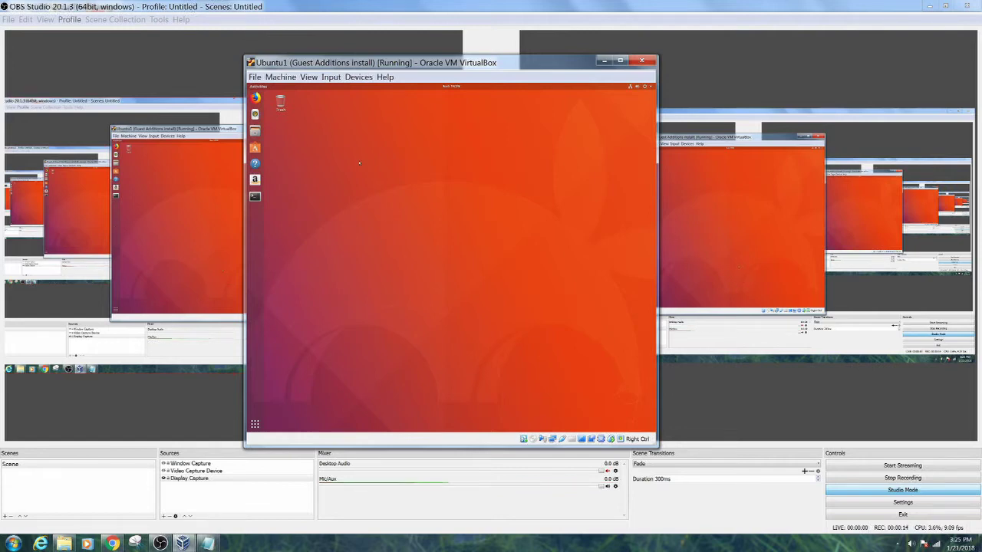
Request full-screen mode for the Ubuntu1 VM from the Machine menu's View options.
{"action": "left_click", "coordinate": [285, 77]}
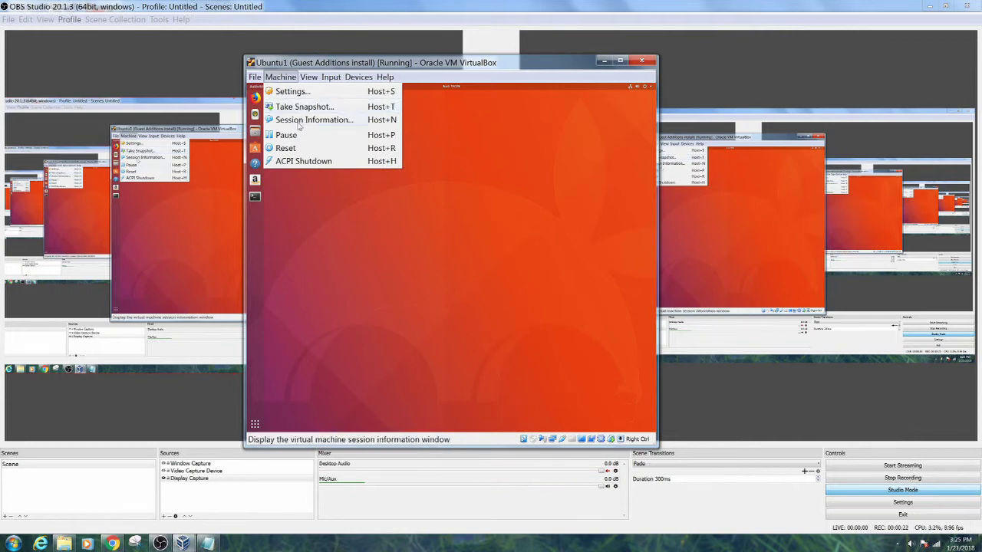
{"action": "left_click", "coordinate": [305, 91]}
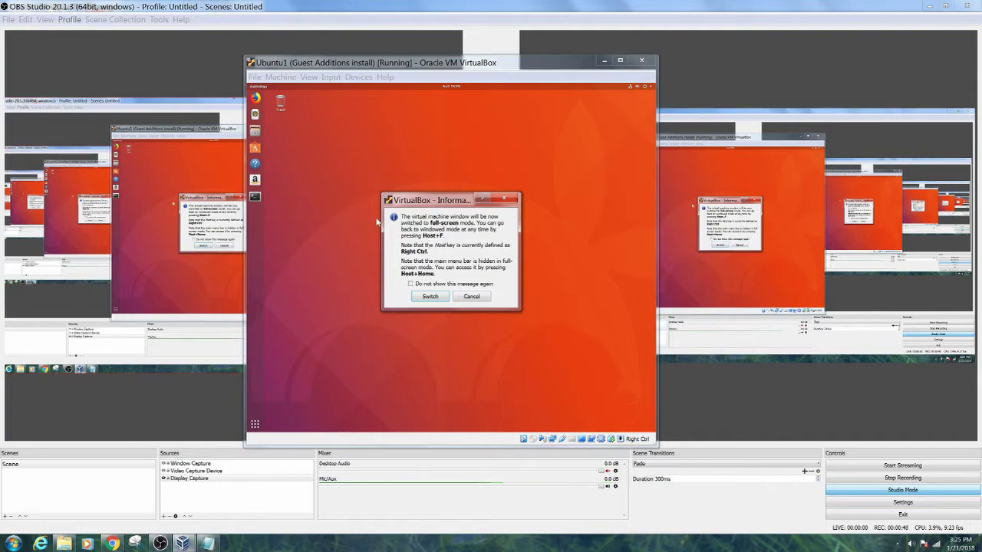
Switch Ubuntu1 to full-screen, exit and re-enter it, and permanently suppress the full-screen notice.
{"action": "left_click", "coordinate": [417, 296]}
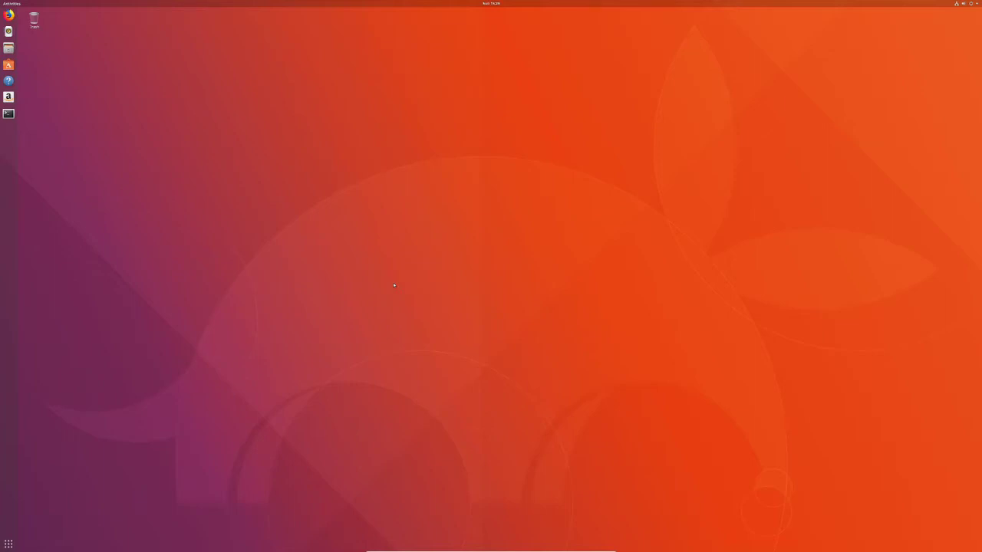
{"action": "key", "text": "Control_R+f"}
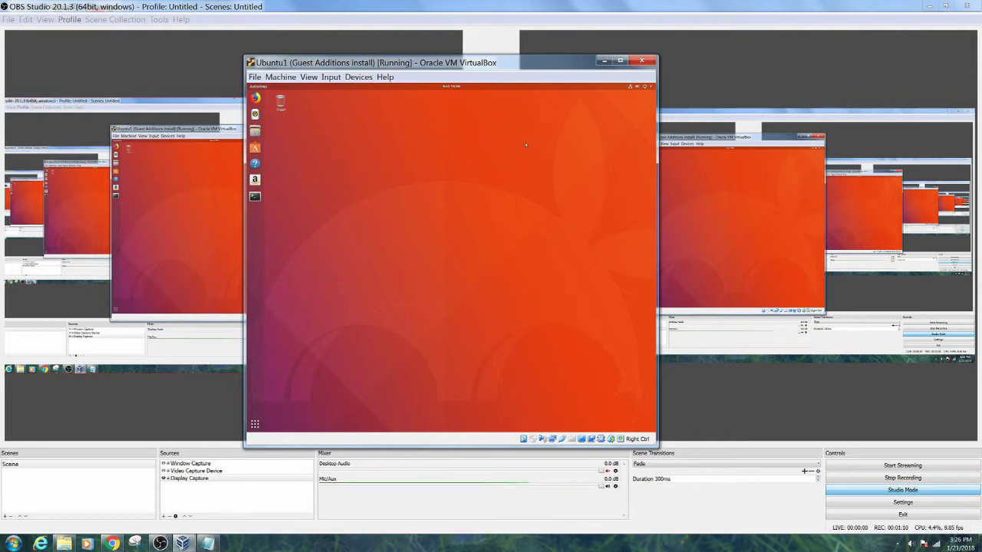
{"action": "key", "text": "ctrl+f"}
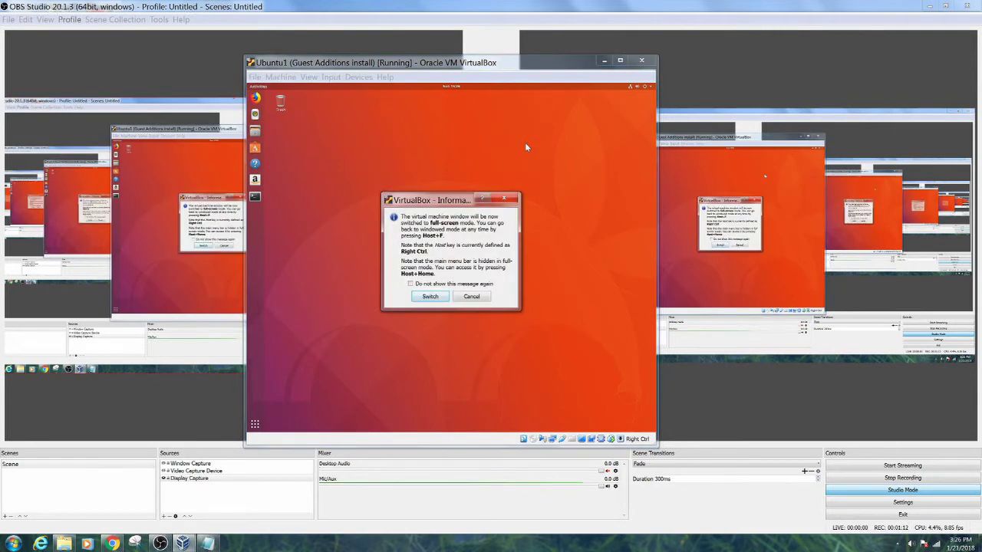
{"action": "left_click", "coordinate": [447, 284]}
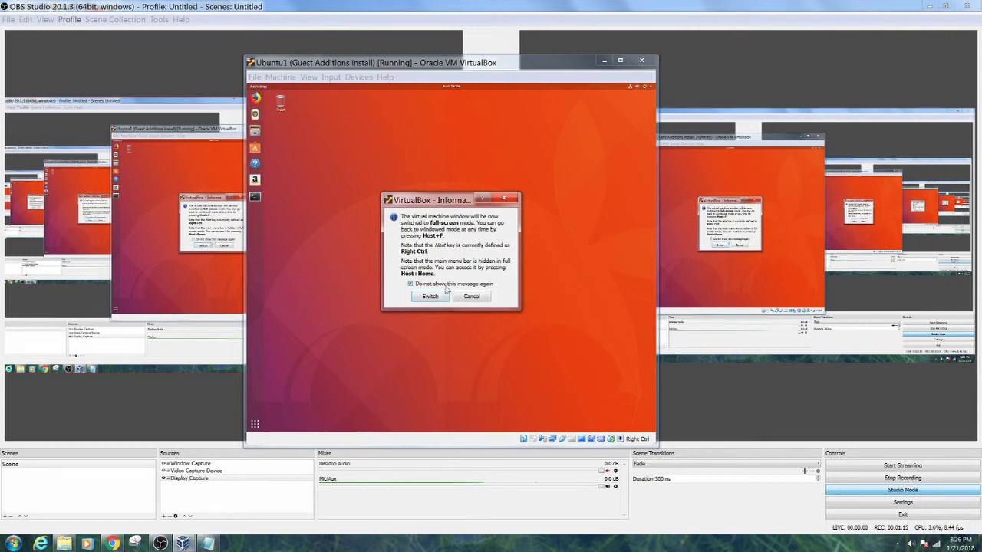
{"action": "left_click", "coordinate": [435, 297]}
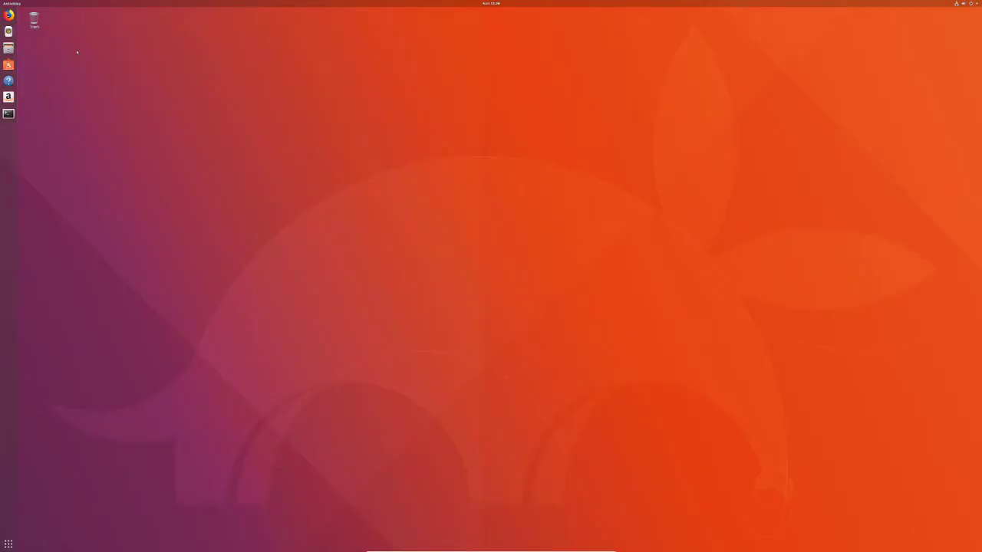
Briefly show the applications overview, then launch Settings from the top-right system menu.
{"action": "left_click", "coordinate": [9, 544]}
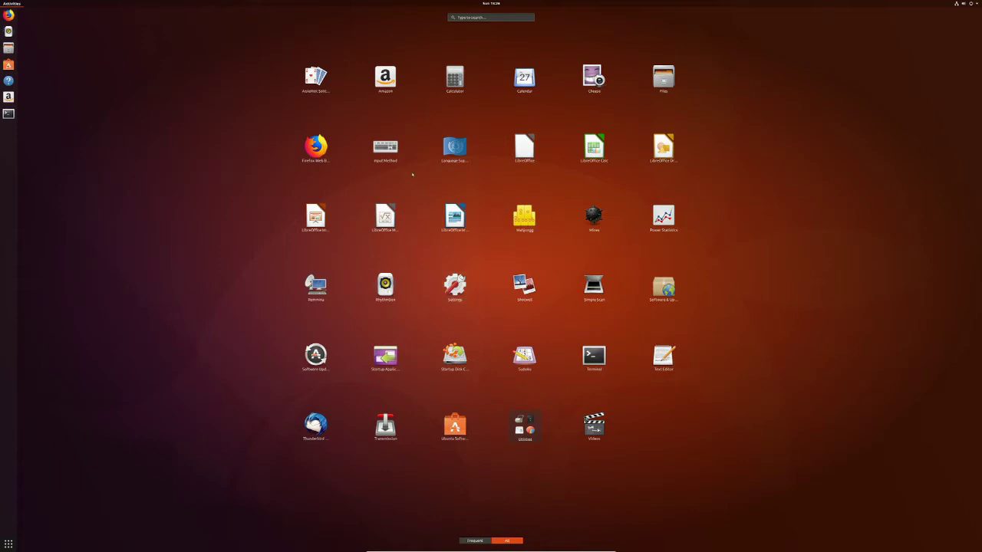
{"action": "key", "text": "Escape"}
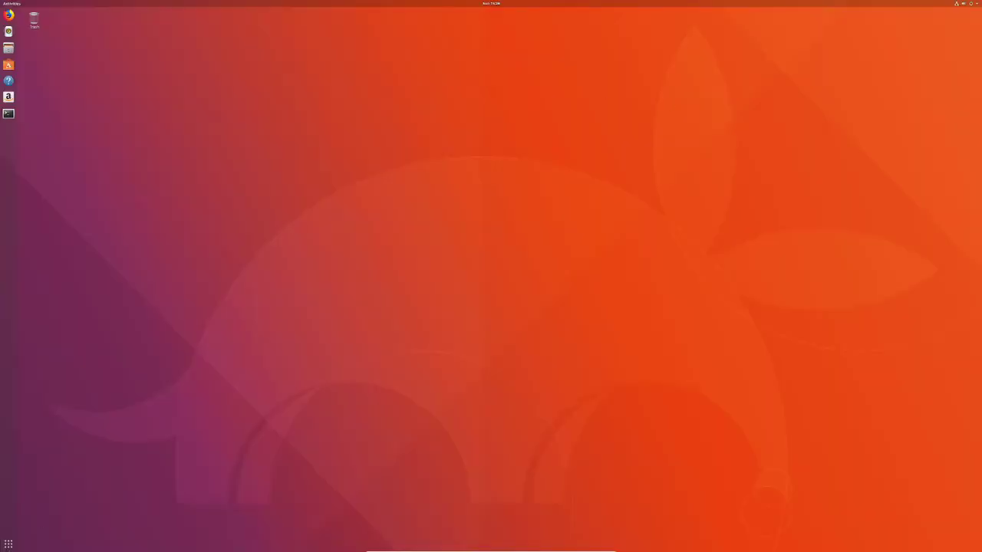
{"action": "left_click", "coordinate": [968, 3]}
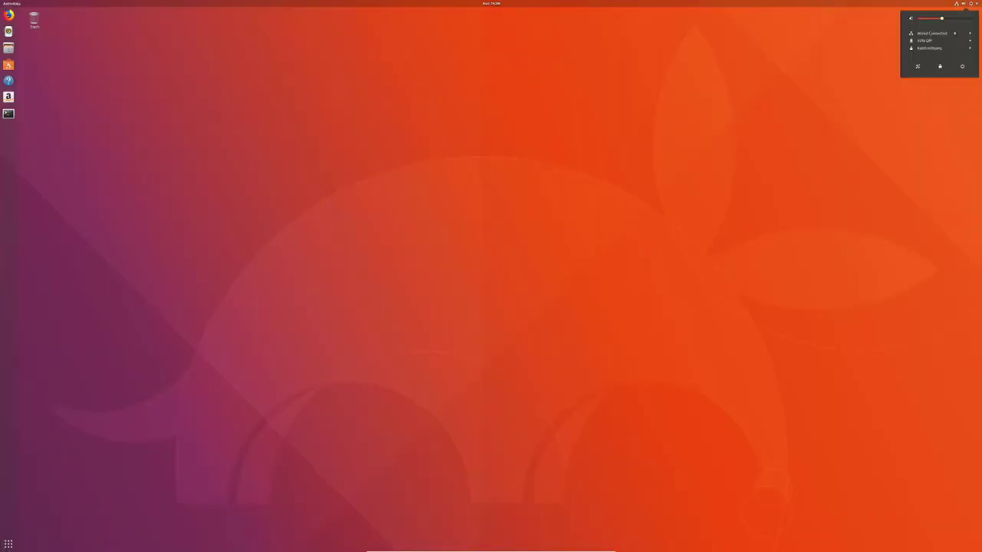
{"action": "left_click", "coordinate": [918, 67]}
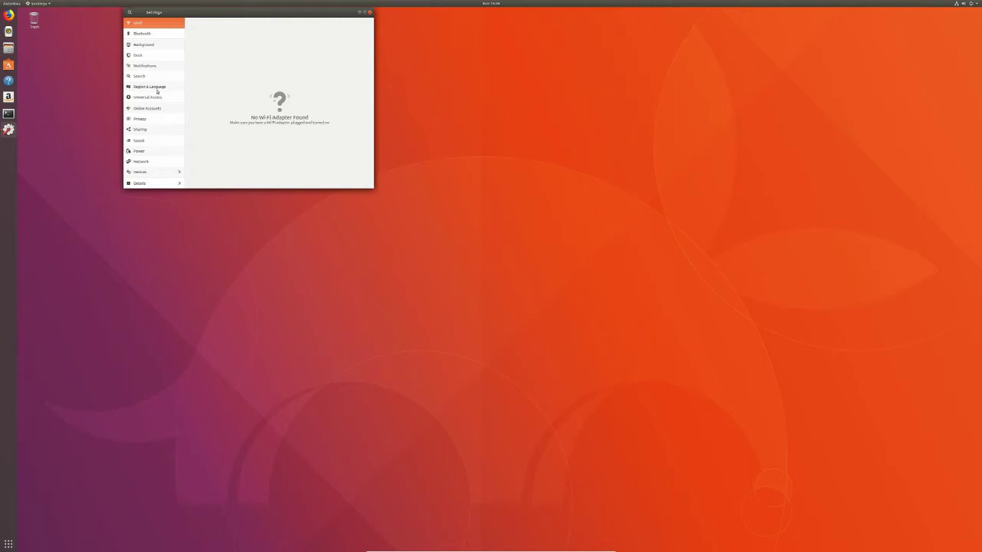
Under Universal Access, switch Large Text on and set Cursor Size to Large.
{"action": "left_click", "coordinate": [151, 98]}
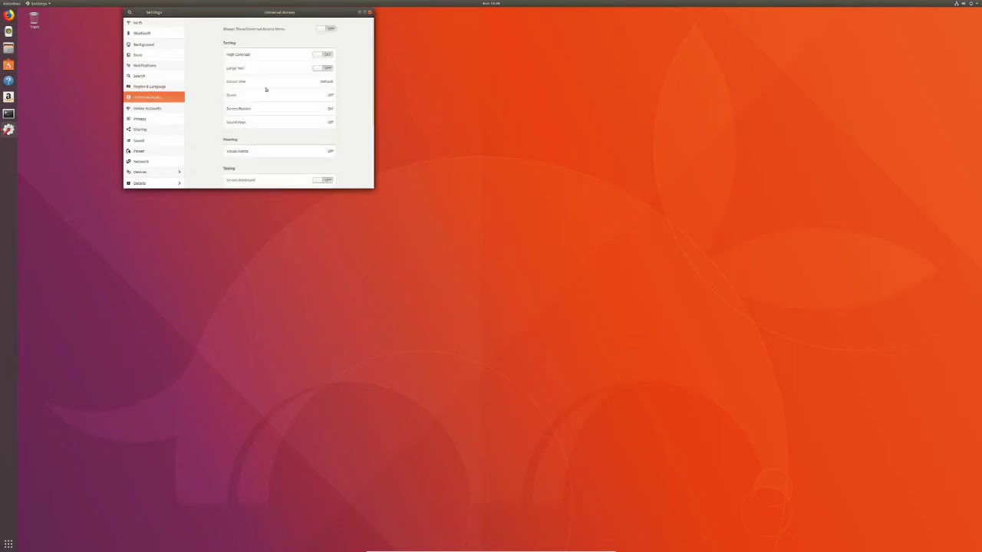
{"action": "left_click", "coordinate": [323, 68]}
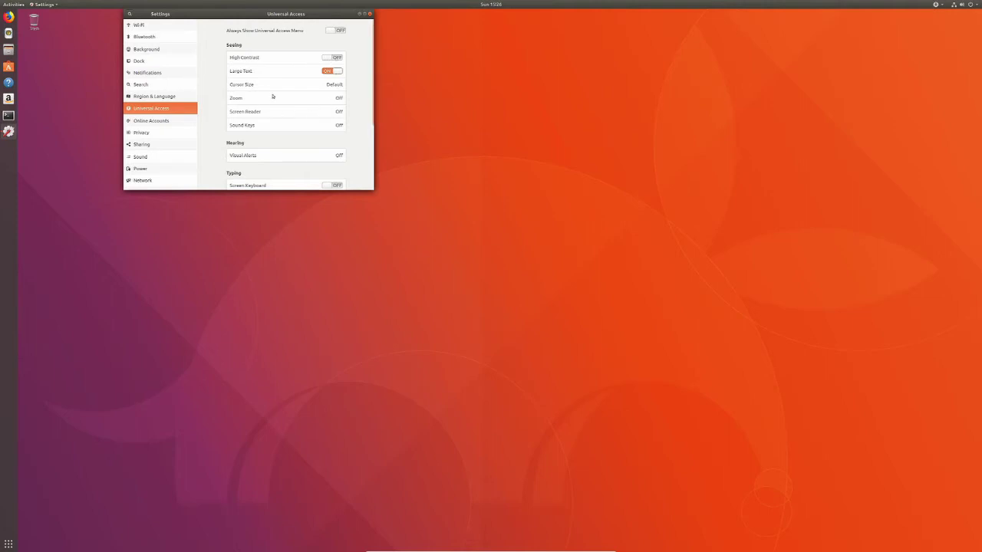
{"action": "left_click", "coordinate": [321, 85]}
{"action": "left_click", "coordinate": [261, 112]}
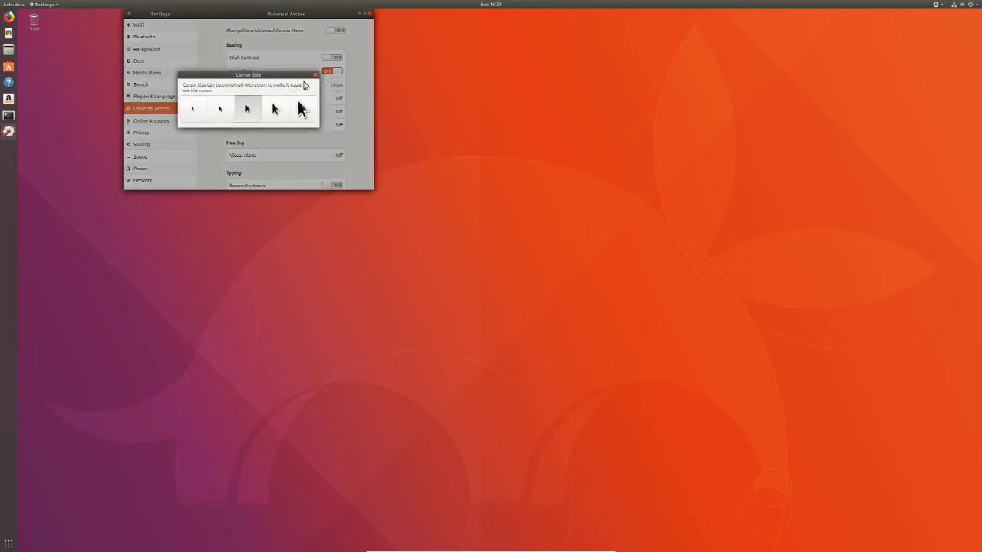
{"action": "left_click", "coordinate": [315, 76]}
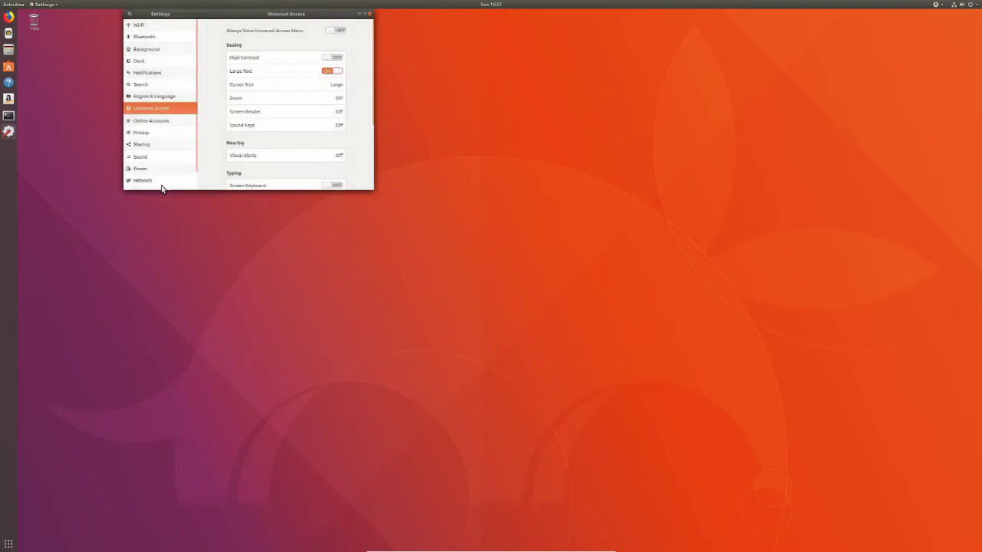
{"action": "scroll", "coordinate": [163, 182], "scroll_direction": "down", "scroll_amount": 1}
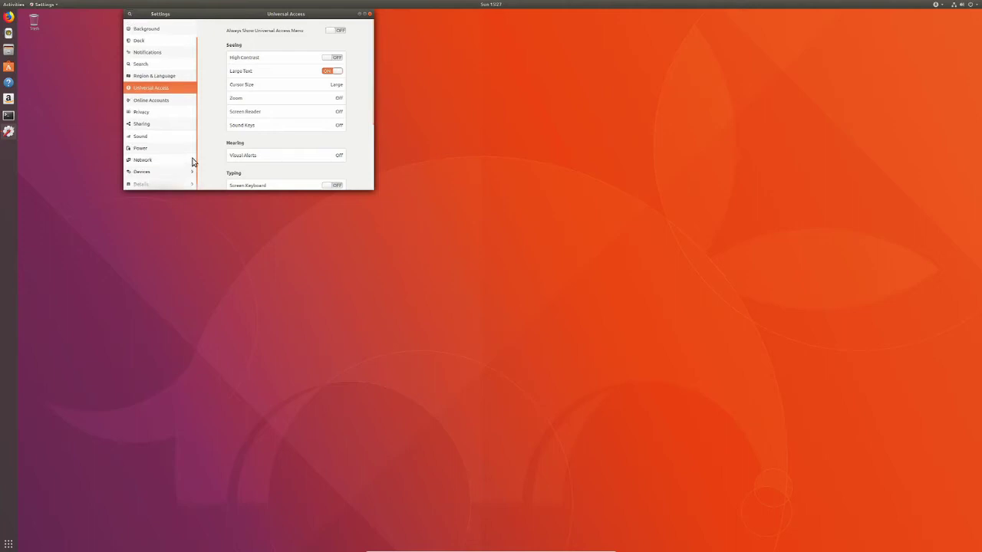
Set the display scale to 200 % under Devices > Displays, keep the changes, and close Settings.
{"action": "left_click", "coordinate": [141, 184]}
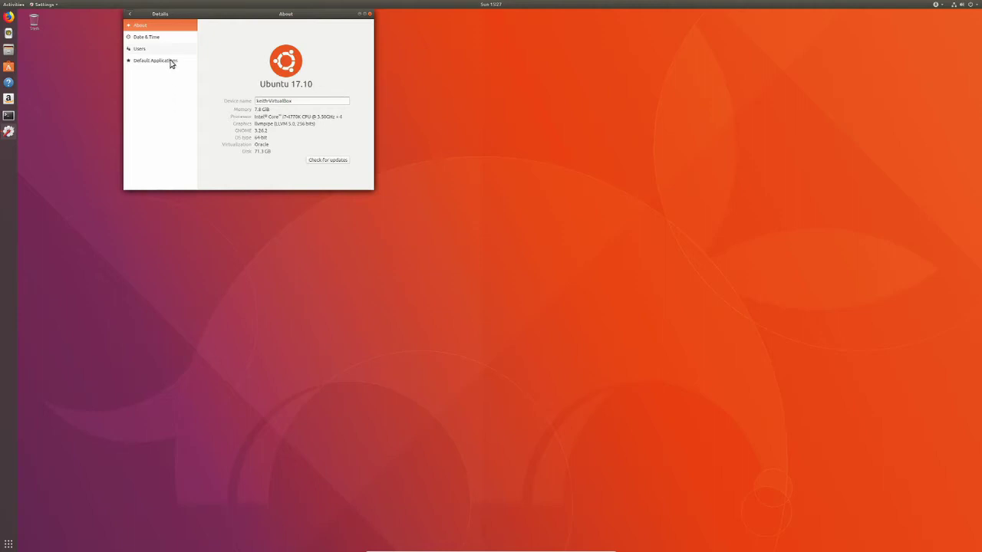
{"action": "left_click", "coordinate": [130, 16]}
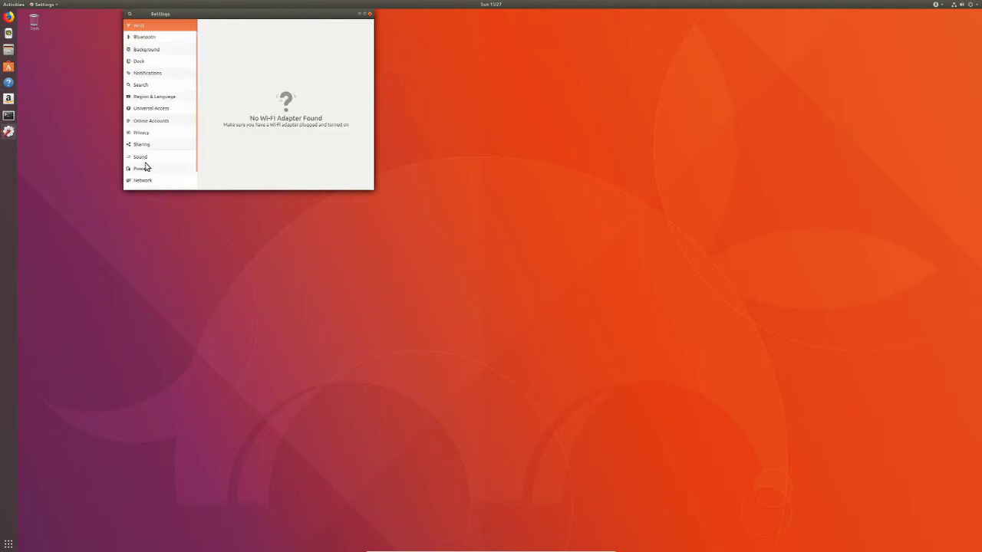
{"action": "scroll", "coordinate": [150, 139], "scroll_direction": "down", "scroll_amount": 1}
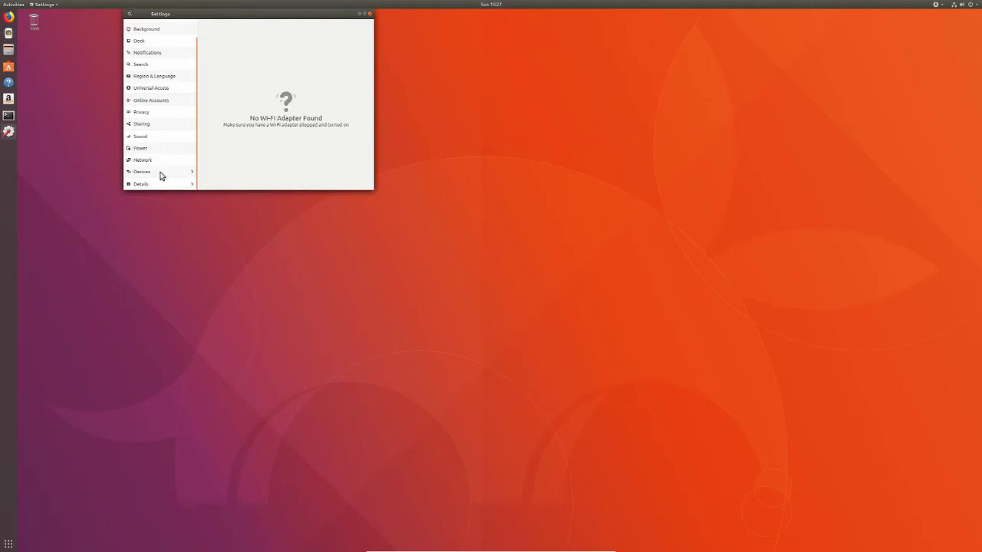
{"action": "left_click", "coordinate": [160, 173]}
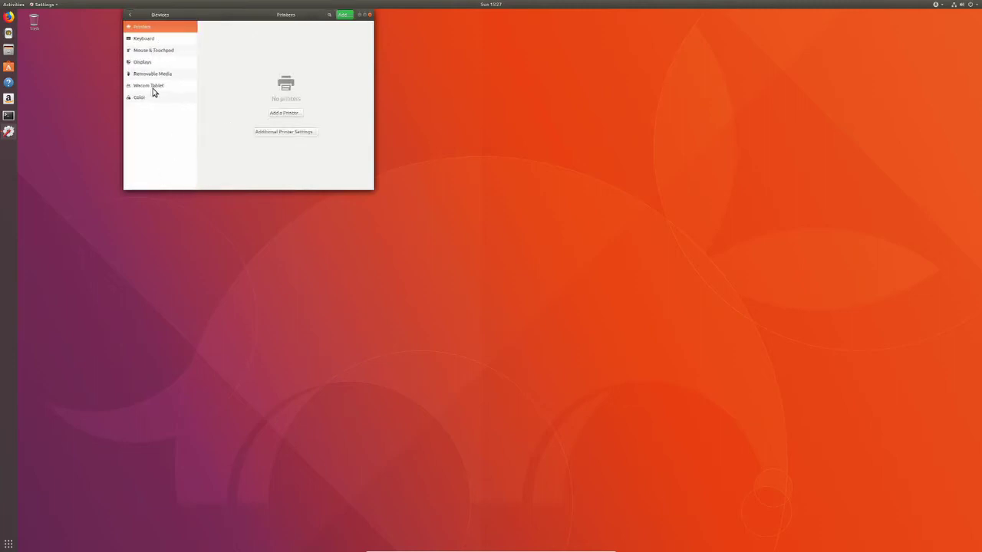
{"action": "left_click", "coordinate": [150, 64]}
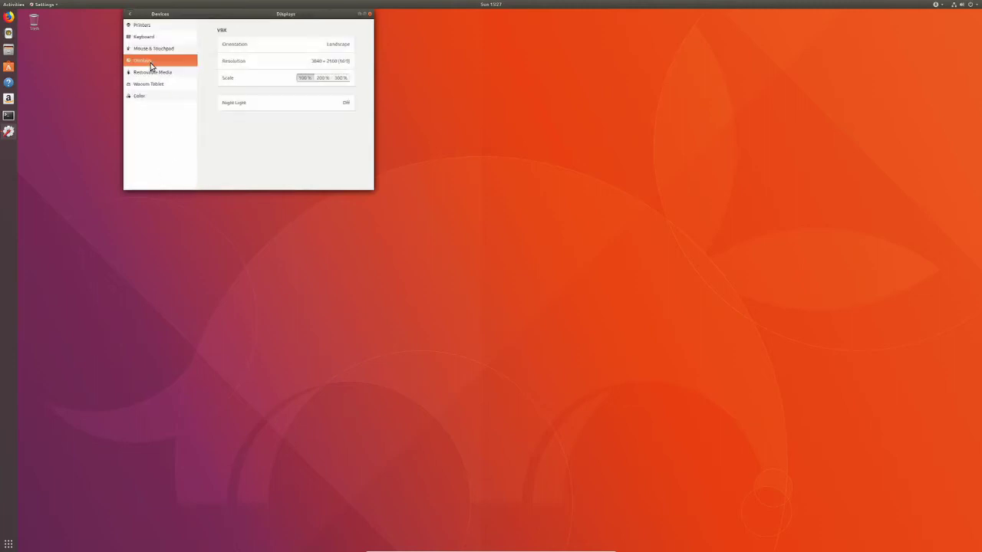
{"action": "left_click", "coordinate": [323, 78]}
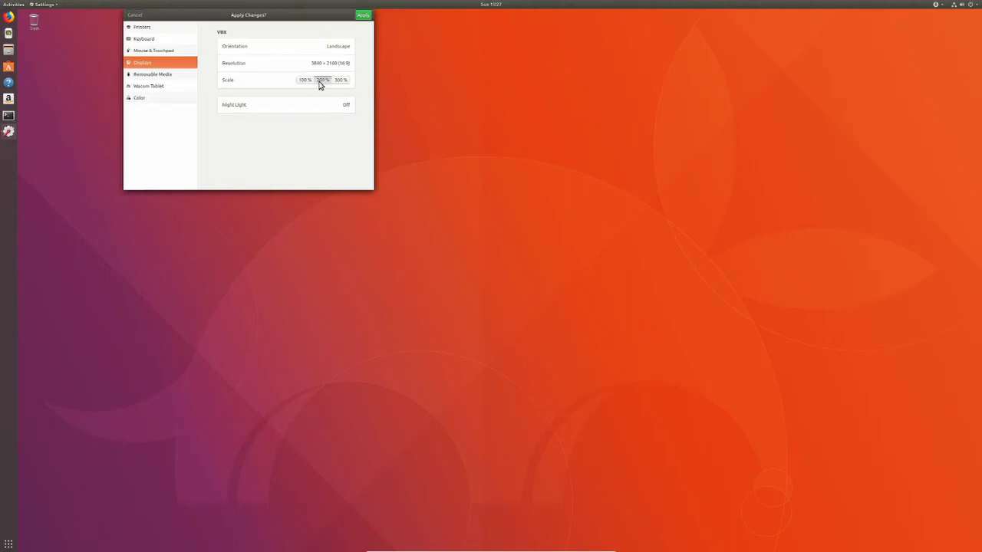
{"action": "left_click", "coordinate": [361, 18]}
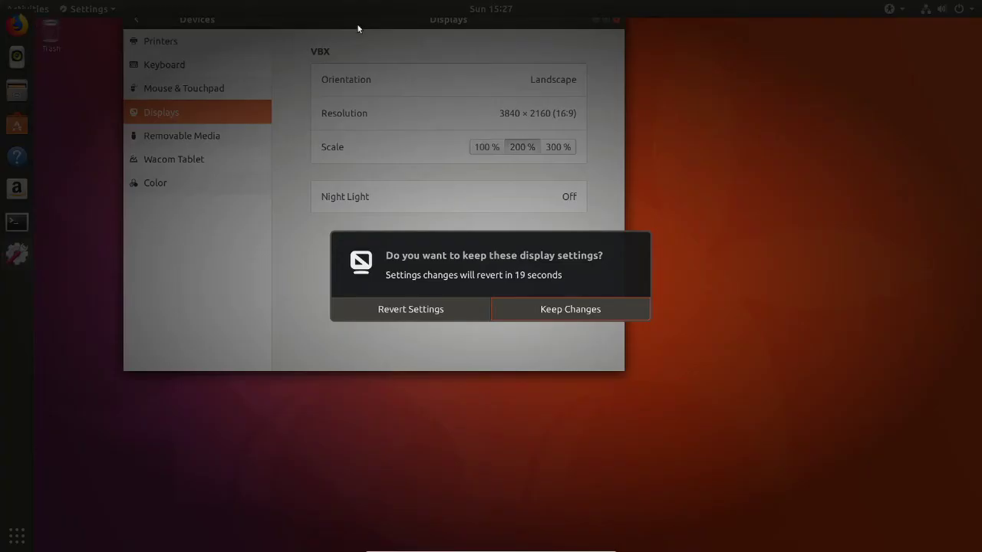
{"action": "left_click", "coordinate": [522, 301]}
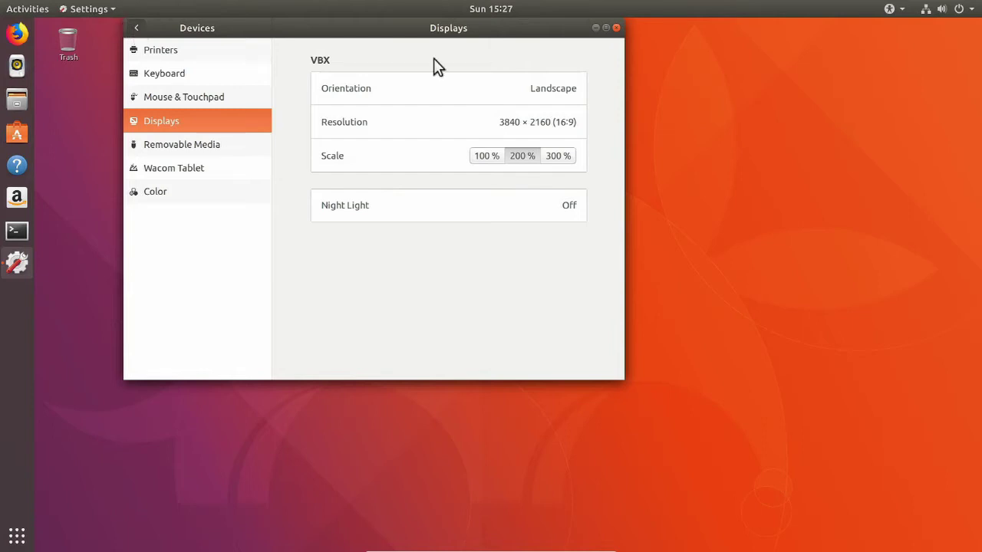
{"action": "left_click", "coordinate": [616, 29]}
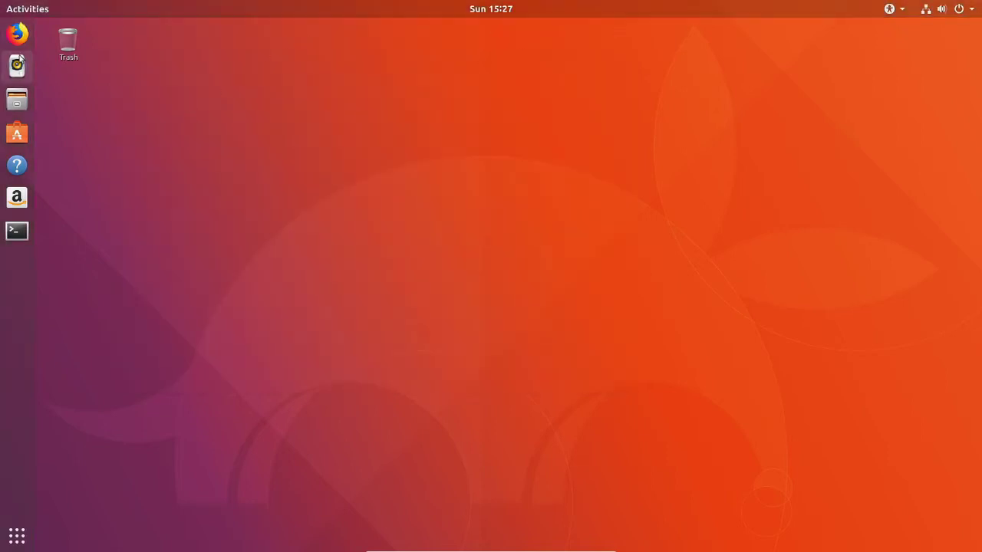
Open a terminal and run 'sudo apt-get update', entering the account password.
{"action": "left_click", "coordinate": [16, 240]}
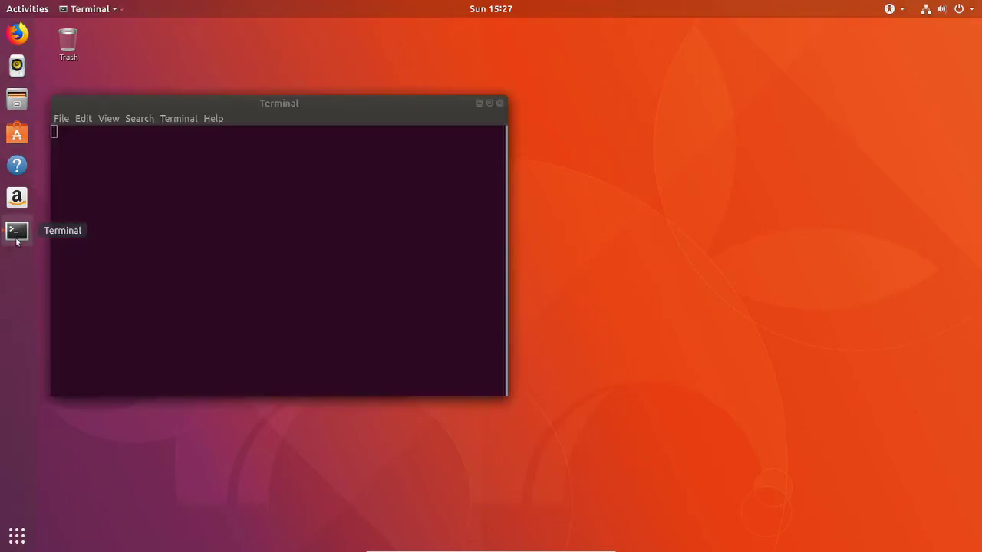
{"action": "left_click_drag", "start_coordinate": [251, 108], "coordinate": [368, 116]}
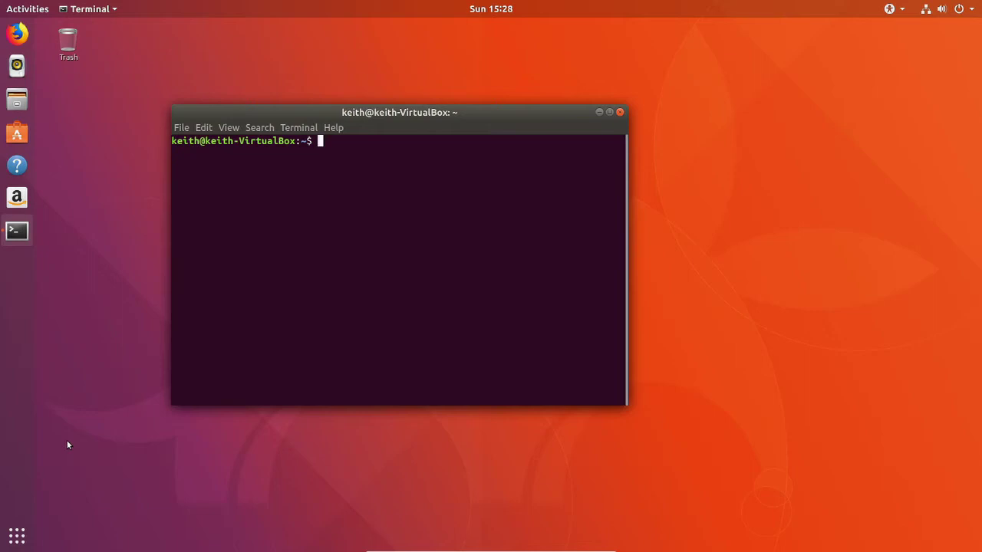
{"action": "type", "text": "sudo apt-get update"}
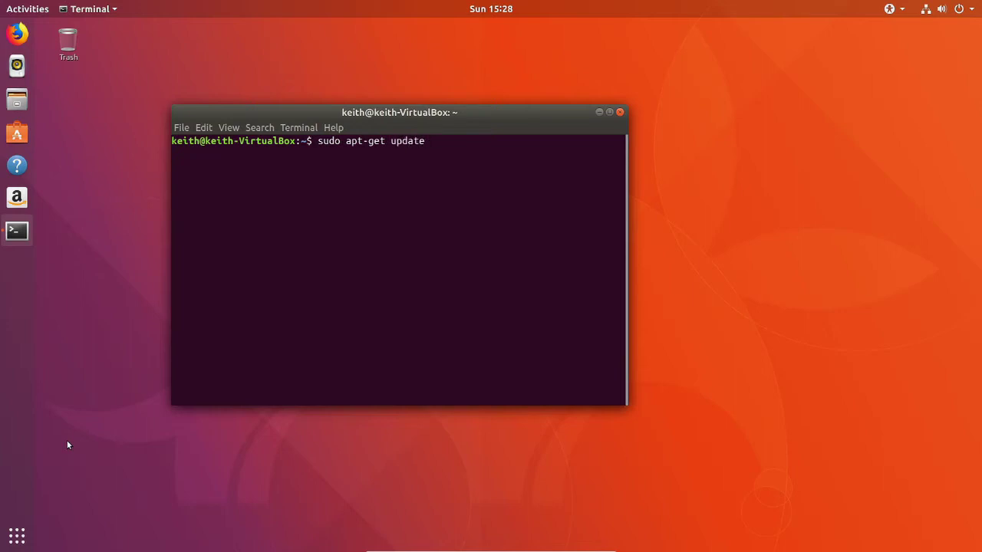
{"action": "key", "text": "Return"}
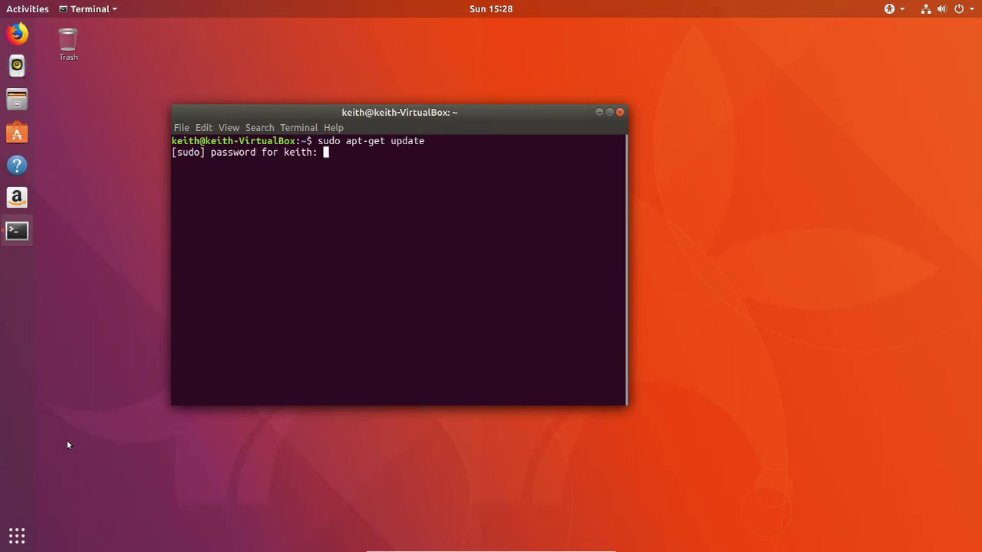
{"action": "key", "text": "Return"}
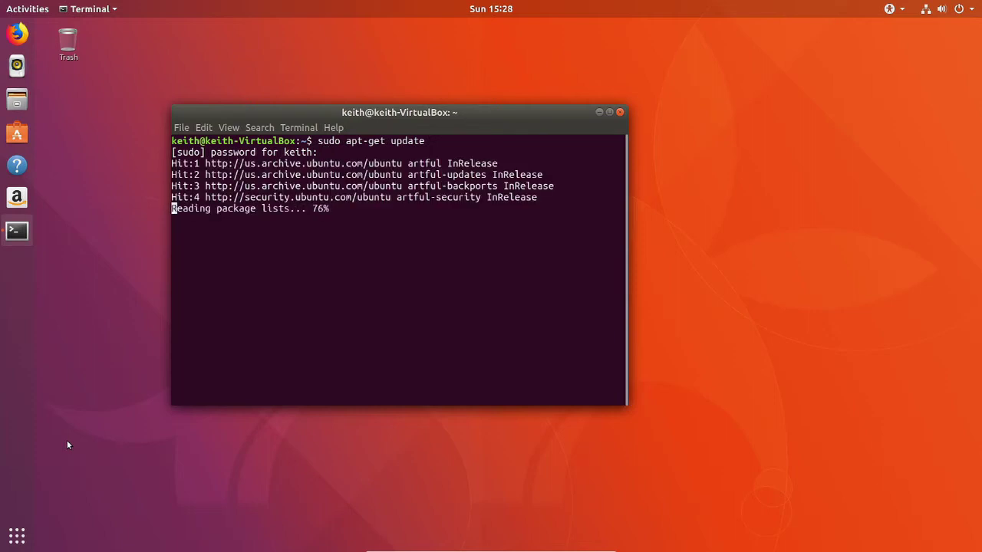
Run 'sudo apt-get upgrade', fixing the mistyped command; it reports 0 packages upgraded.
{"action": "type", "text": "sudo-g"}
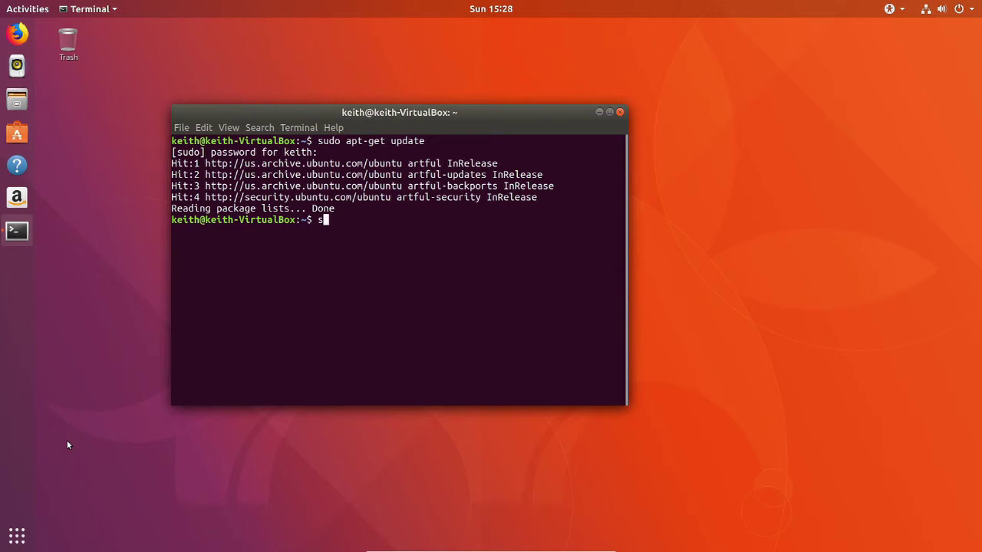
{"action": "type", "text": "et"}
{"action": "key", "text": "BackSpace"}
{"action": "key", "text": "BackSpace"}
{"action": "key", "text": "BackSpace"}
{"action": "type", "text": "apt-get upgrade"}
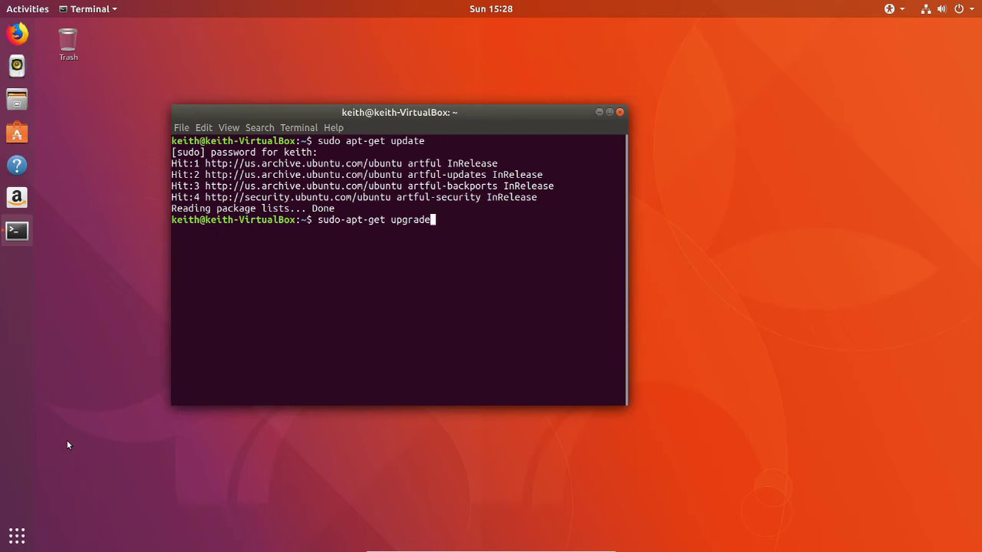
{"action": "key", "text": "Return"}
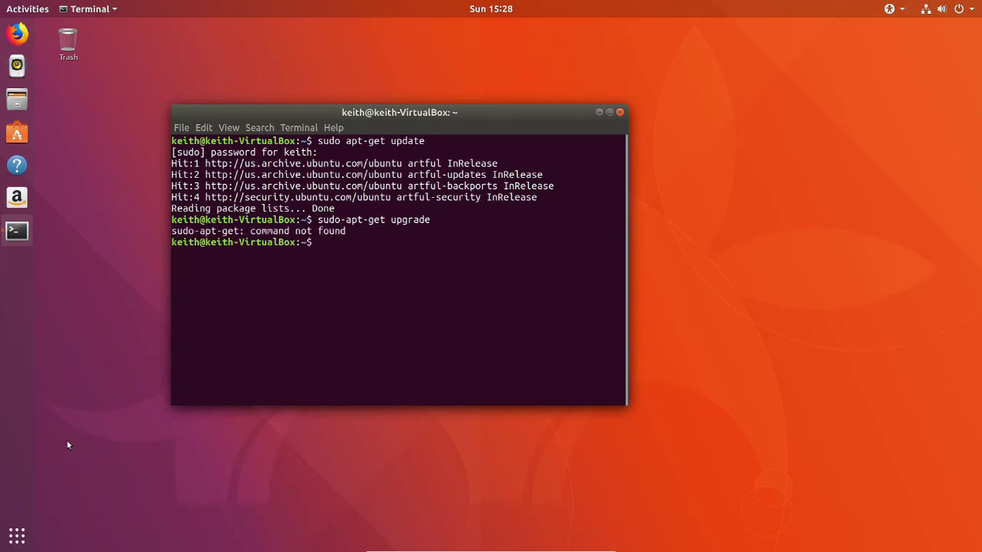
{"action": "key", "text": "Up"}
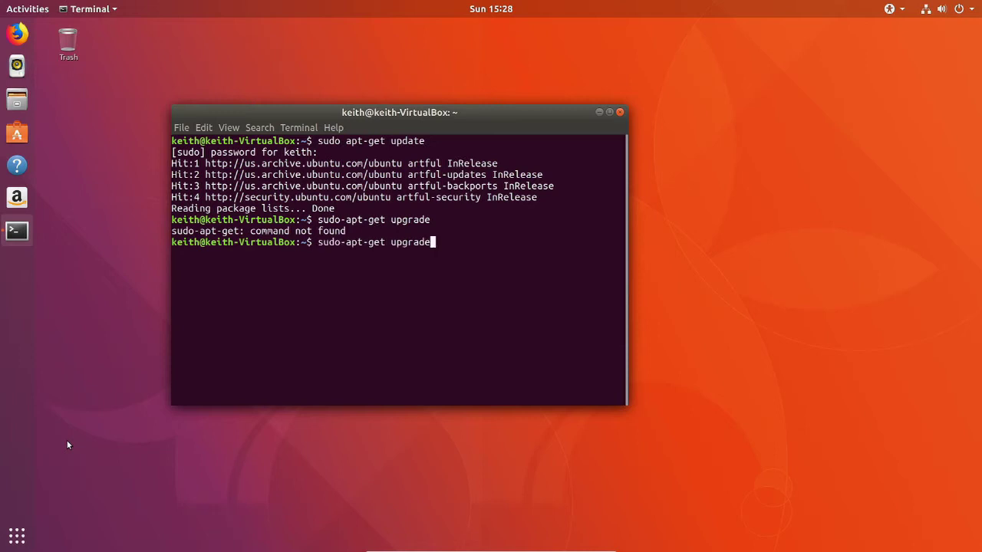
{"action": "key", "text": "BackSpace"}
{"action": "key", "text": "BackSpace"}
{"action": "key", "text": "BackSpace"}
{"action": "key", "text": "BackSpace"}
{"action": "key", "text": "BackSpace"}
{"action": "key", "text": "BackSpace"}
{"action": "key", "text": "BackSpace"}
{"action": "key", "text": "BackSpace"}
{"action": "key", "text": "BackSpace"}
{"action": "key", "text": "BackSpace"}
{"action": "key", "text": "BackSpace"}
{"action": "key", "text": "BackSpace"}
{"action": "key", "text": "BackSpace"}
{"action": "key", "text": "BackSpace"}
{"action": "key", "text": "BackSpace"}
{"action": "key", "text": "BackSpace"}
{"action": "type", "text": "apt-get i"}
{"action": "type", "text": "["}
{"action": "key", "text": "BackSpace"}
{"action": "key", "text": "BackSpace"}
{"action": "type", "text": "i["}
{"action": "key", "text": "BackSpace"}
{"action": "key", "text": "BackSpace"}
{"action": "type", "text": "upgrade"}
{"action": "key", "text": "Return"}
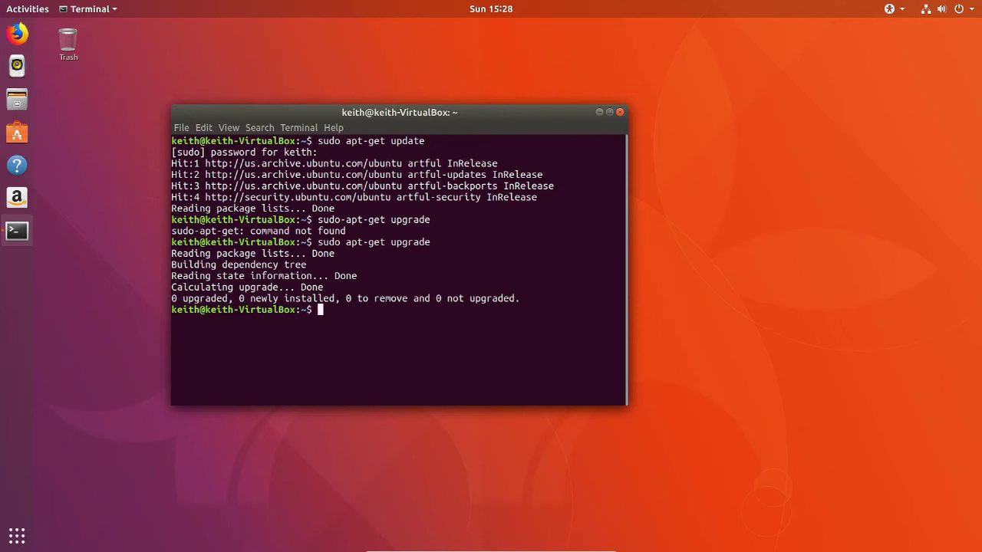
Close the terminal and launch Ubuntu Software by searching 'app' in Show Applications.
{"action": "left_click", "coordinate": [619, 112]}
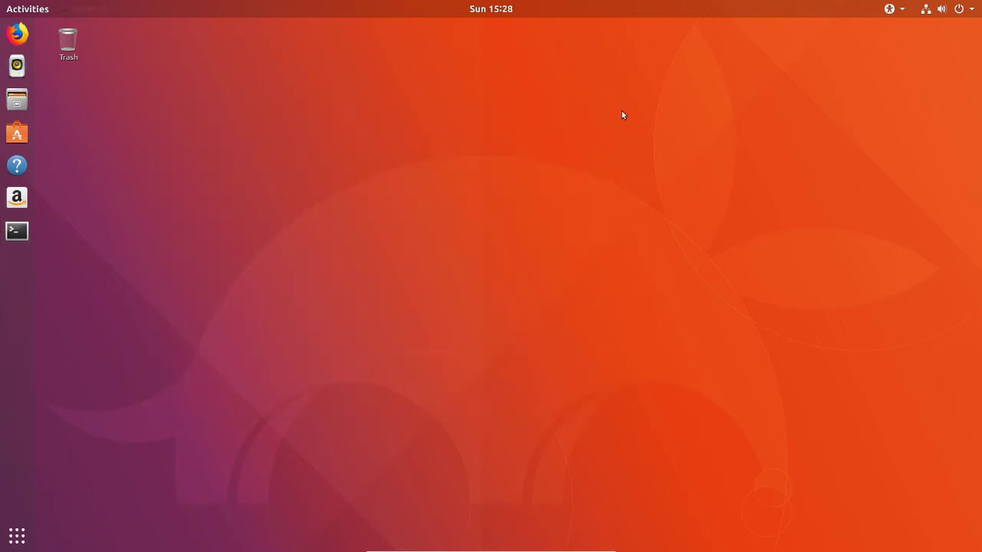
{"action": "left_click", "coordinate": [17, 536]}
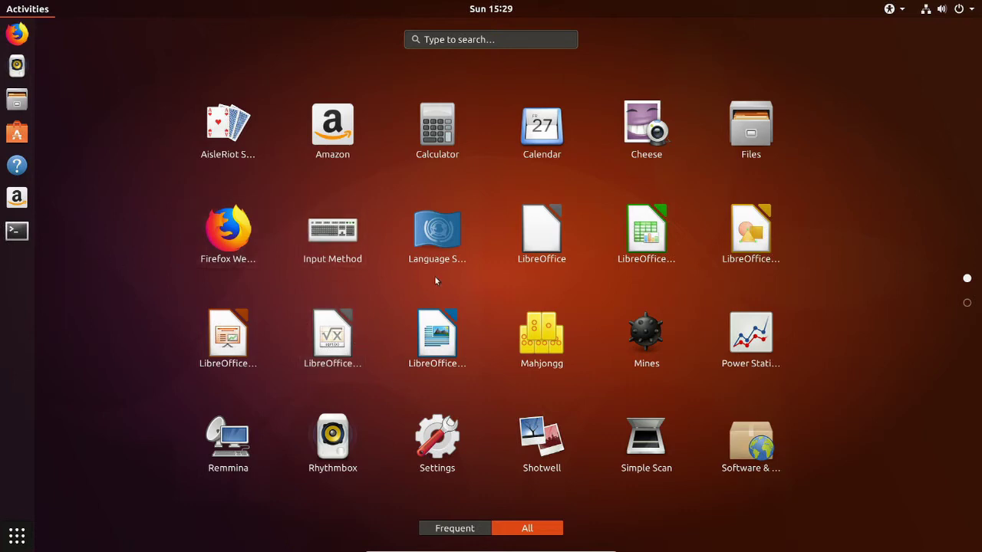
{"action": "left_click", "coordinate": [469, 40]}
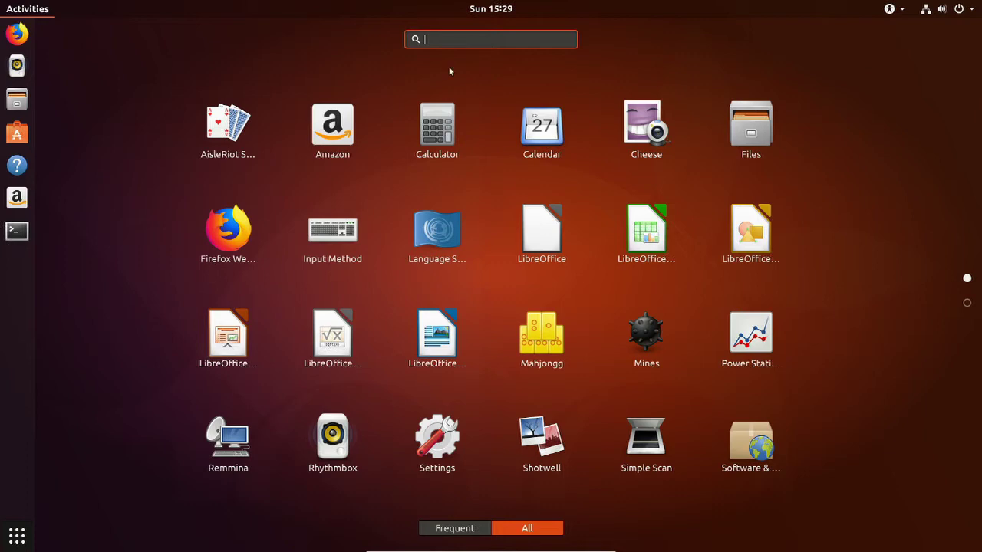
{"action": "type", "text": "app"}
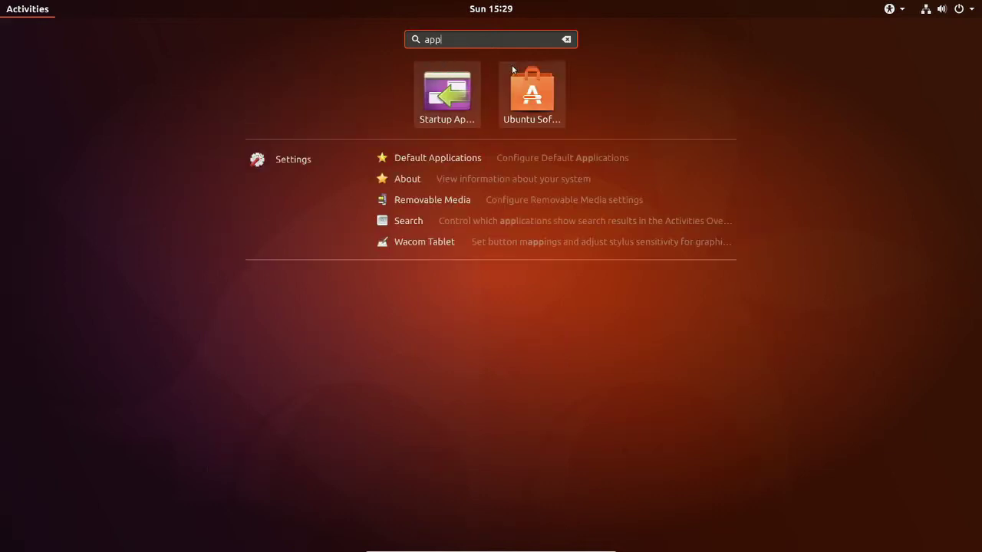
{"action": "left_click", "coordinate": [516, 74]}
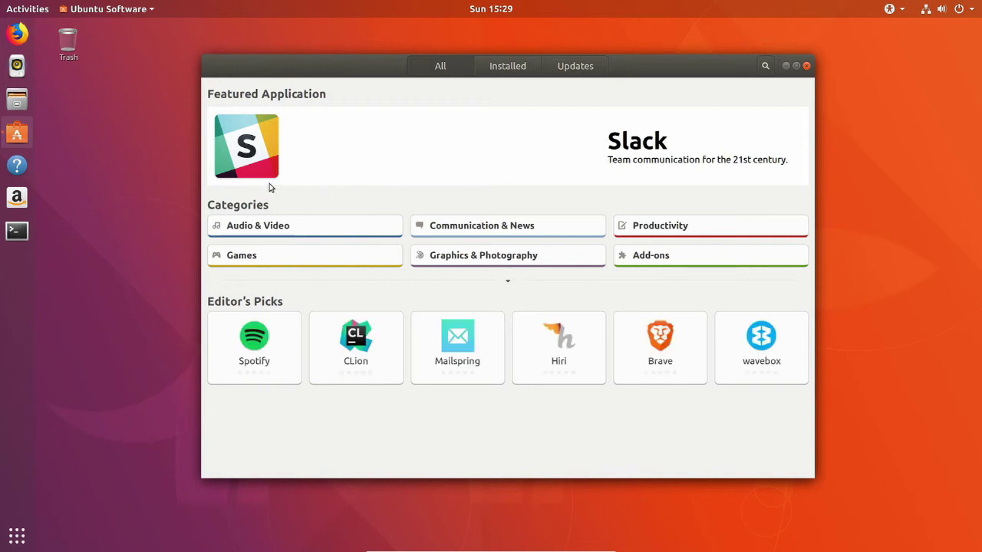
Install Slack from the featured banner, authorising with the account password, then return to the overview.
{"action": "left_click", "coordinate": [625, 147]}
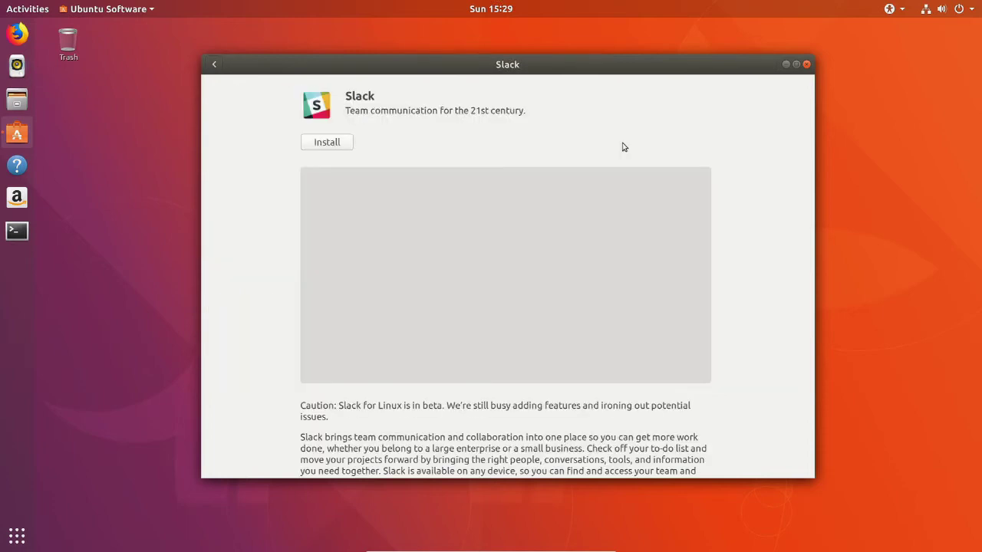
{"action": "left_click", "coordinate": [328, 145]}
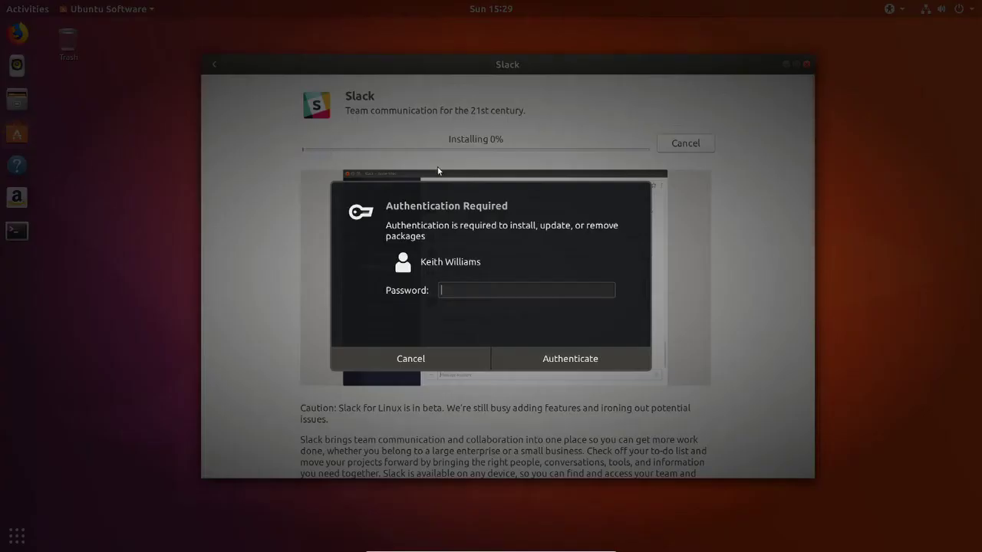
{"action": "type", "text": "*********"}
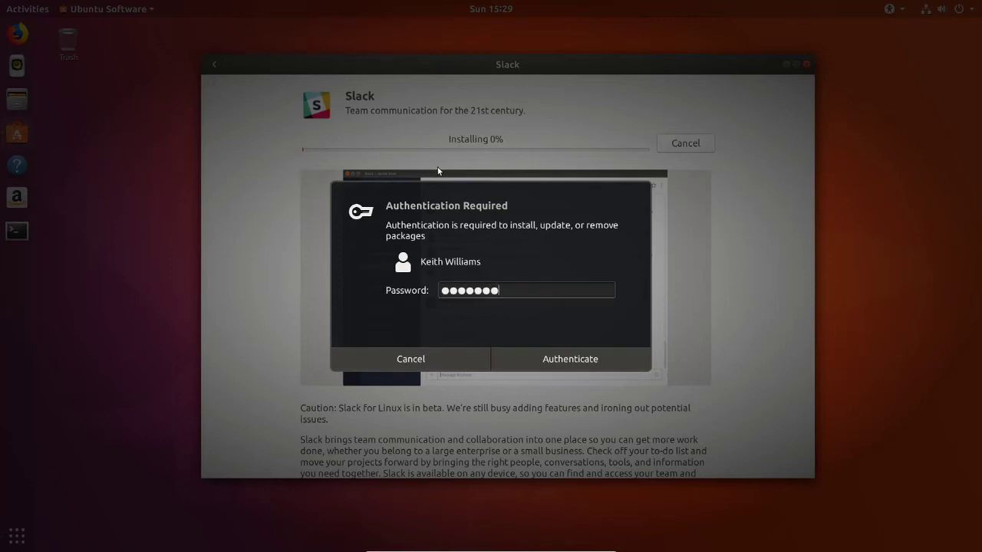
{"action": "key", "text": "Return"}
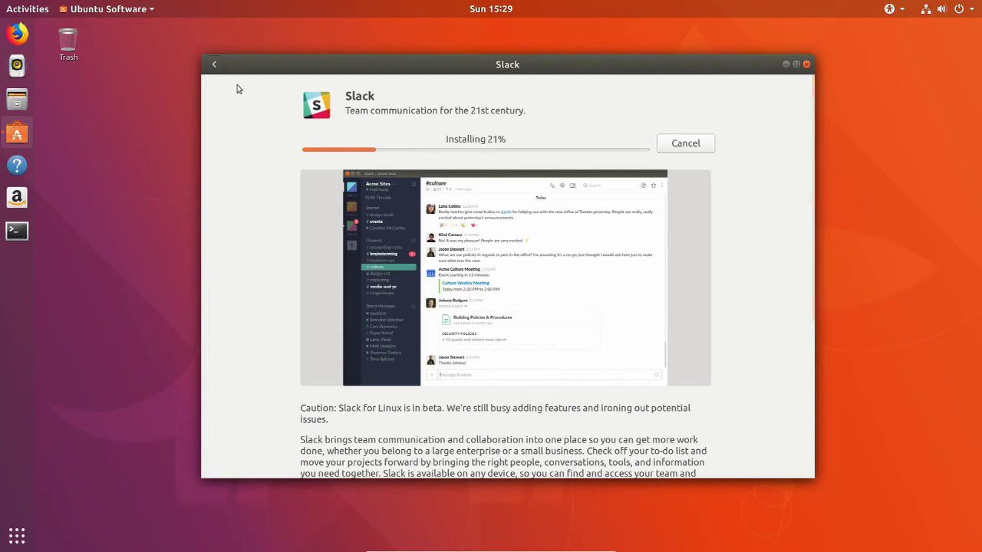
{"action": "left_click", "coordinate": [215, 64]}
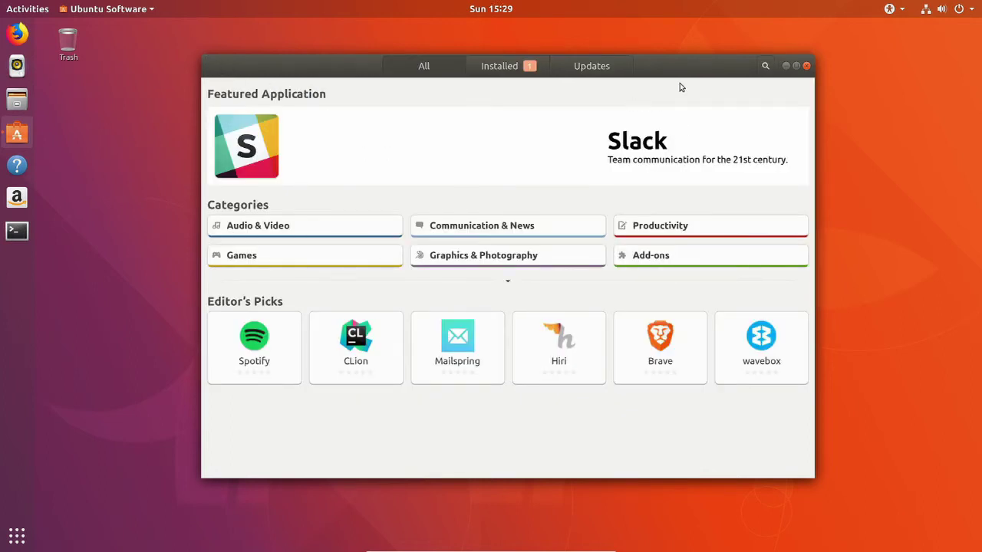
Search the store for 'google chrome', finding only Imagenes and mkchromecast, then clear the query.
{"action": "left_click", "coordinate": [765, 66]}
{"action": "type", "text": "ch"}
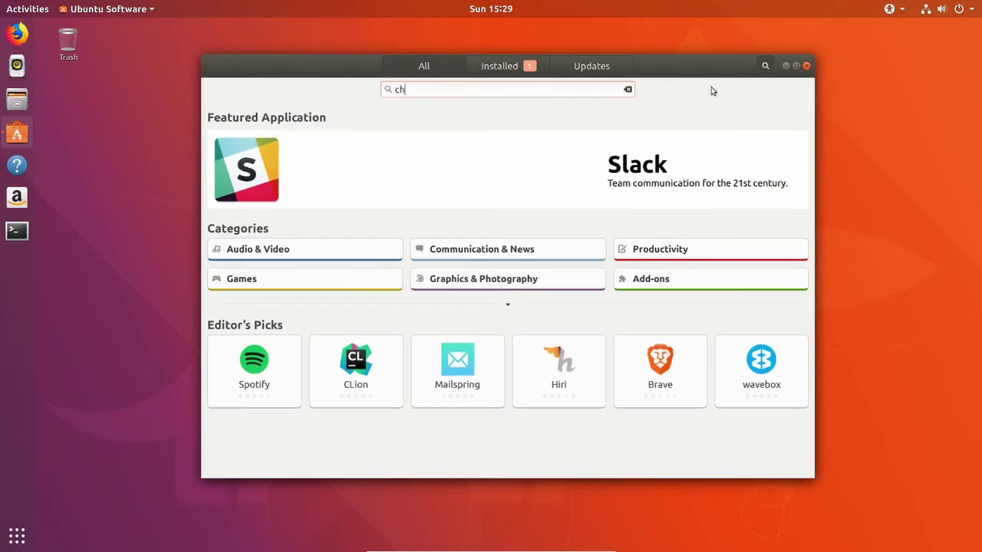
{"action": "type", "text": "rome"}
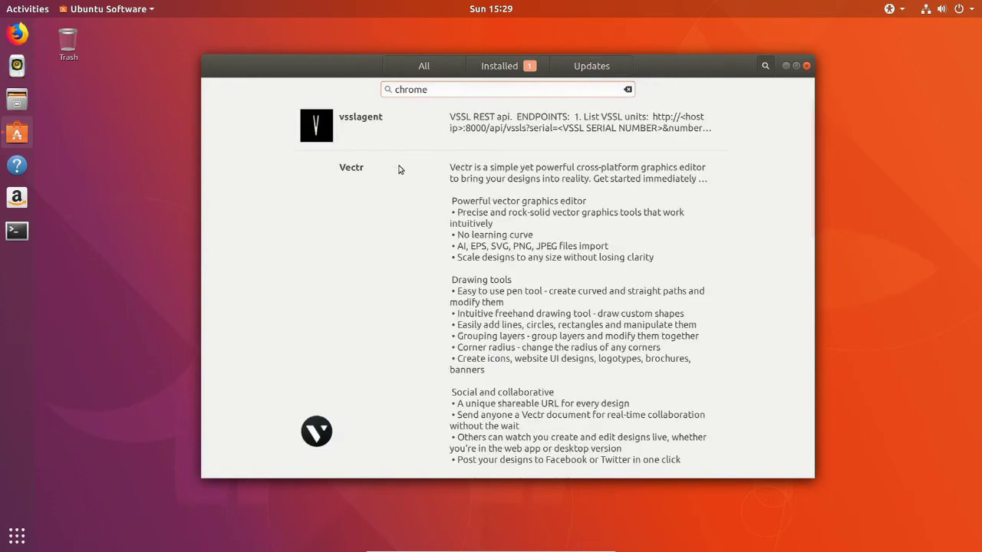
{"action": "key", "text": "BackSpace"}
{"action": "key", "text": "BackSpace"}
{"action": "key", "text": "BackSpace"}
{"action": "key", "text": "BackSpace"}
{"action": "key", "text": "BackSpace"}
{"action": "key", "text": "BackSpace"}
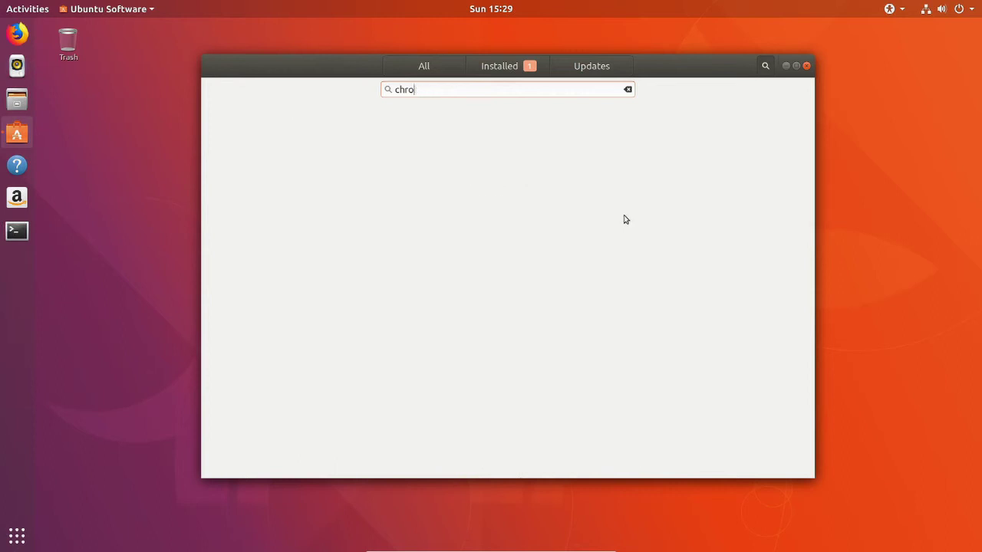
{"action": "type", "text": "google"}
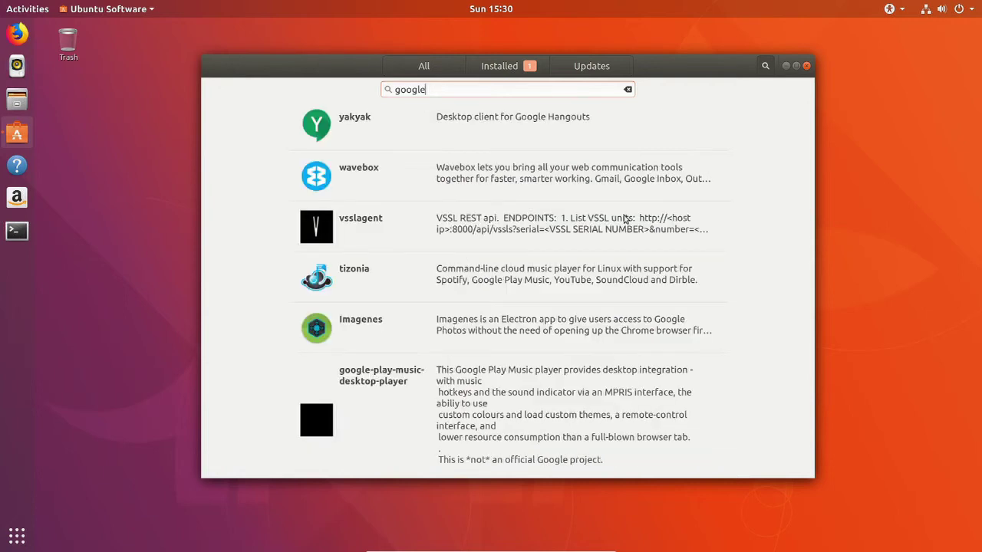
{"action": "type", "text": " chor"}
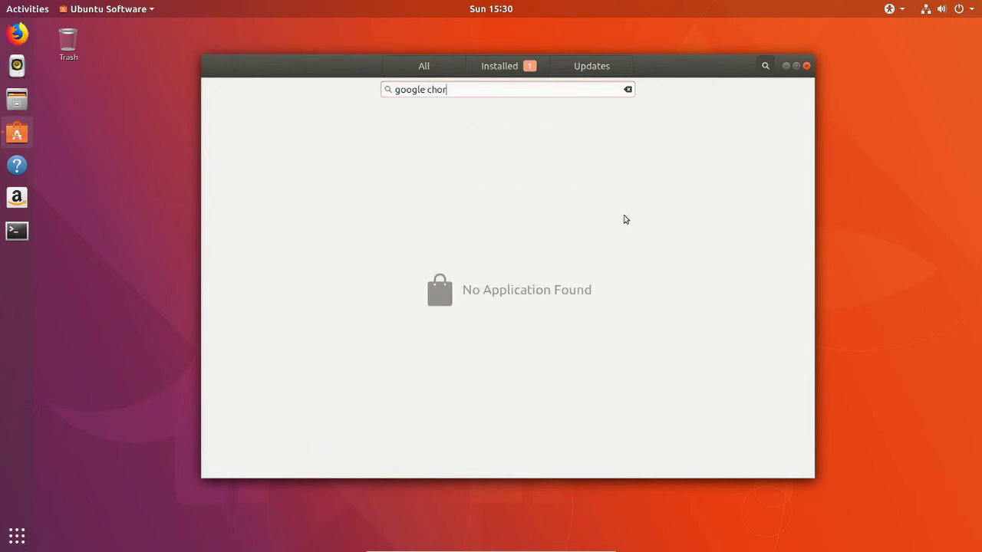
{"action": "key", "text": "BackSpace"}
{"action": "key", "text": "BackSpace"}
{"action": "type", "text": "rome"}
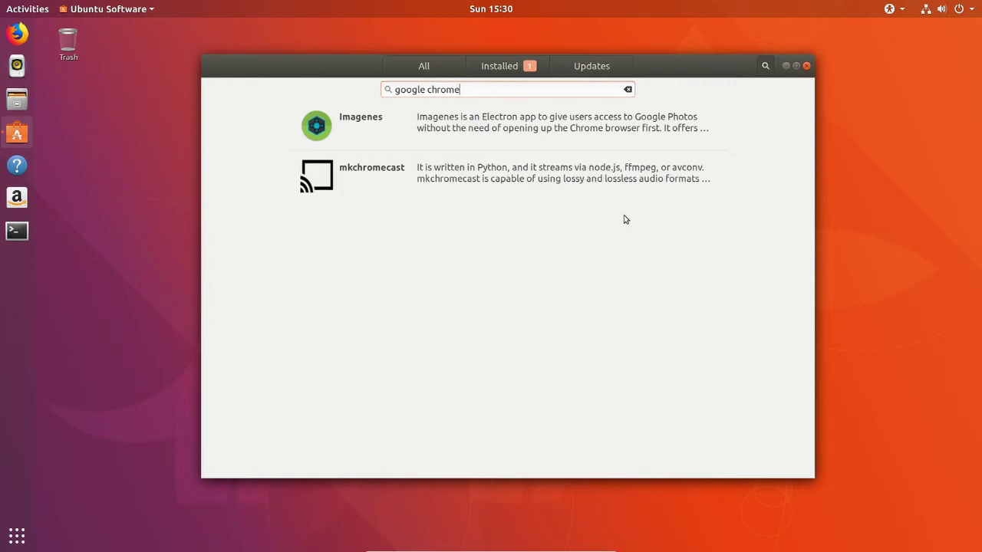
{"action": "key", "text": "BackSpace"}
{"action": "key", "text": "BackSpace"}
{"action": "key", "text": "BackSpace"}
{"action": "key", "text": "BackSpace"}
{"action": "key", "text": "BackSpace"}
{"action": "key", "text": "BackSpace"}
{"action": "key", "text": "BackSpace"}
{"action": "key", "text": "BackSpace"}
{"action": "key", "text": "BackSpace"}
{"action": "key", "text": "BackSpace"}
{"action": "key", "text": "BackSpace"}
{"action": "key", "text": "BackSpace"}
In Firefox, search 'google chrome' and accept the terms to download Chrome's 64 bit .deb package.
{"action": "left_click", "coordinate": [17, 33]}
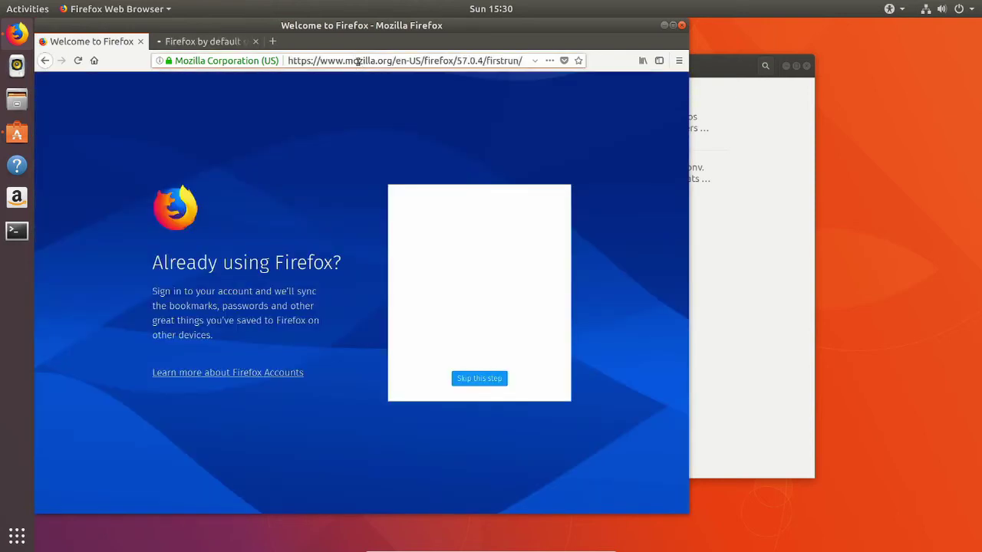
{"action": "left_click", "coordinate": [358, 62]}
{"action": "type", "text": "g"}
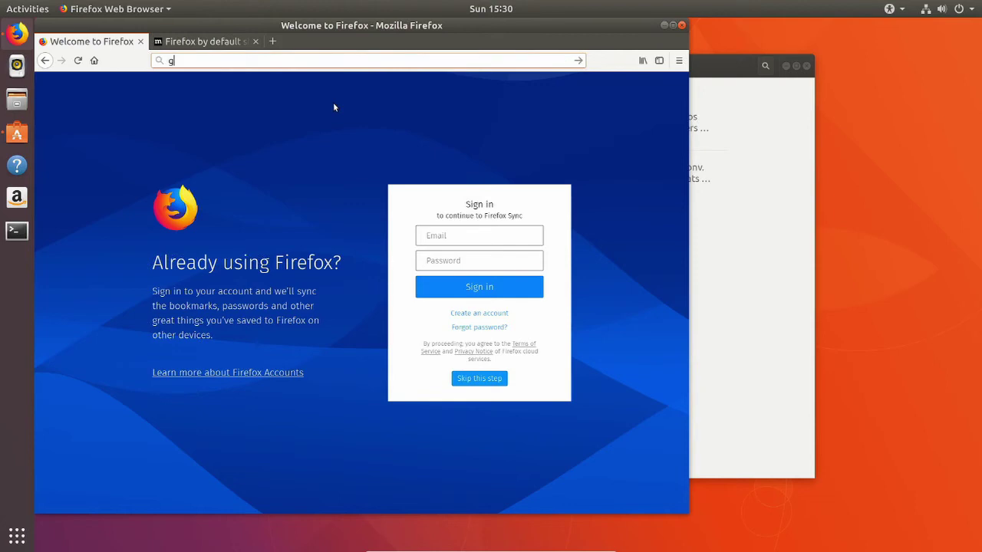
{"action": "type", "text": "oogle chrome"}
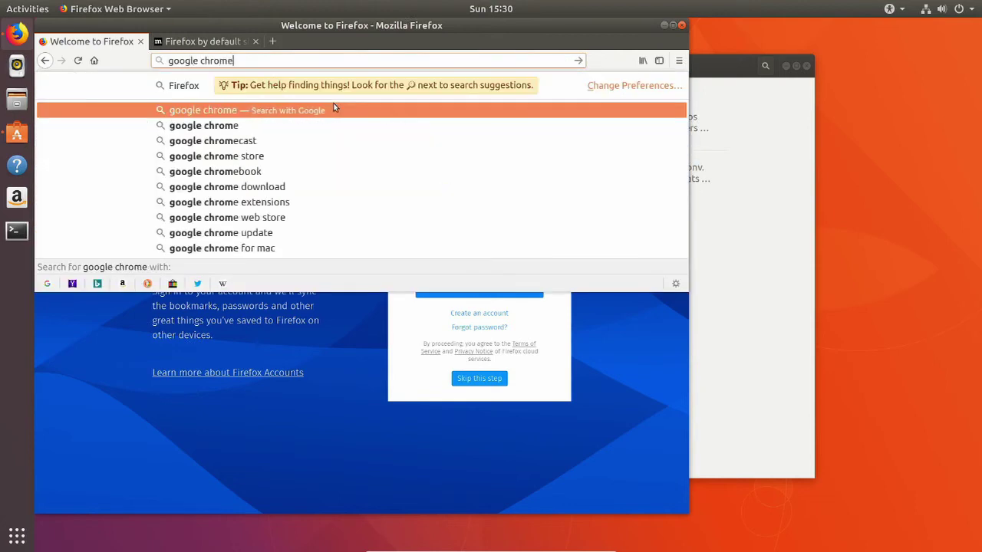
{"action": "key", "text": "Return"}
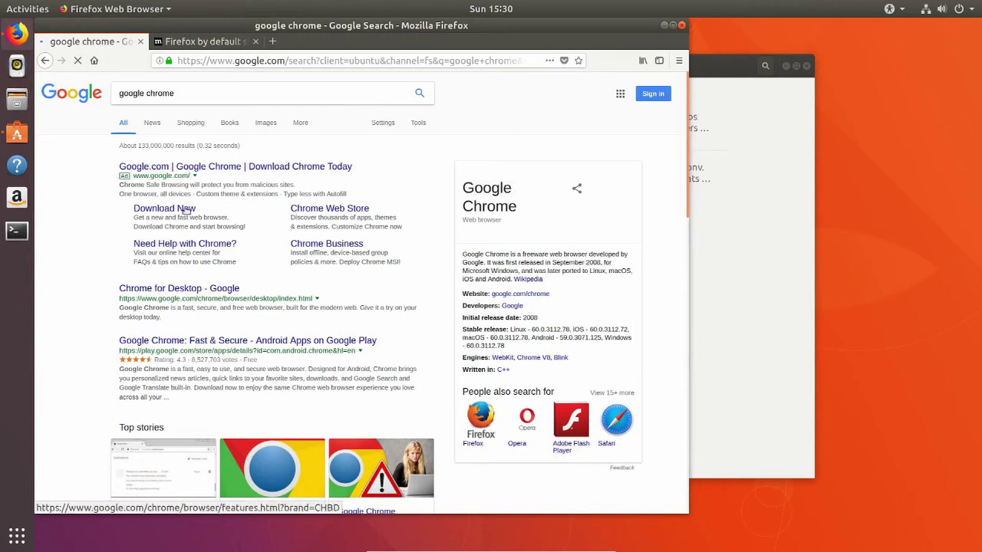
{"action": "left_click", "coordinate": [190, 210]}
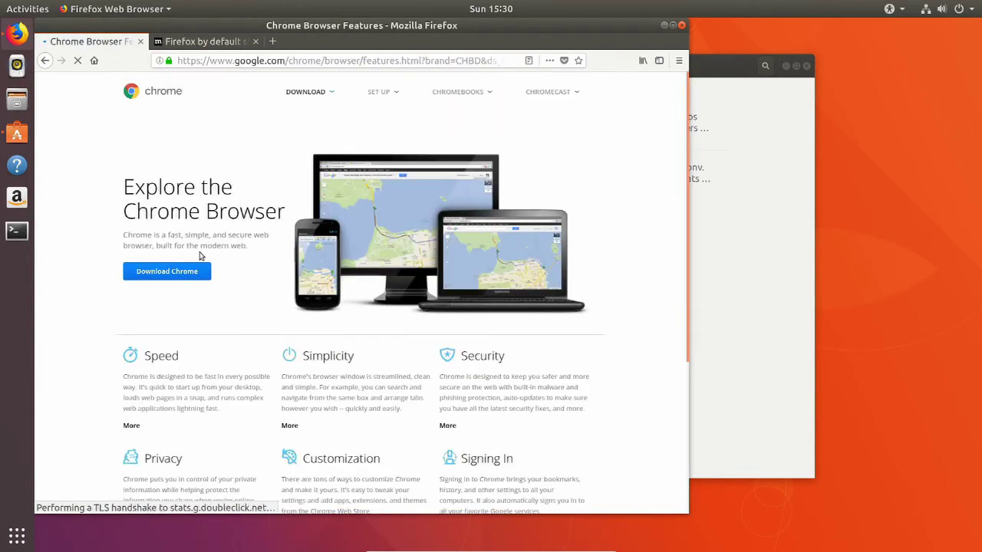
{"action": "left_click", "coordinate": [172, 273]}
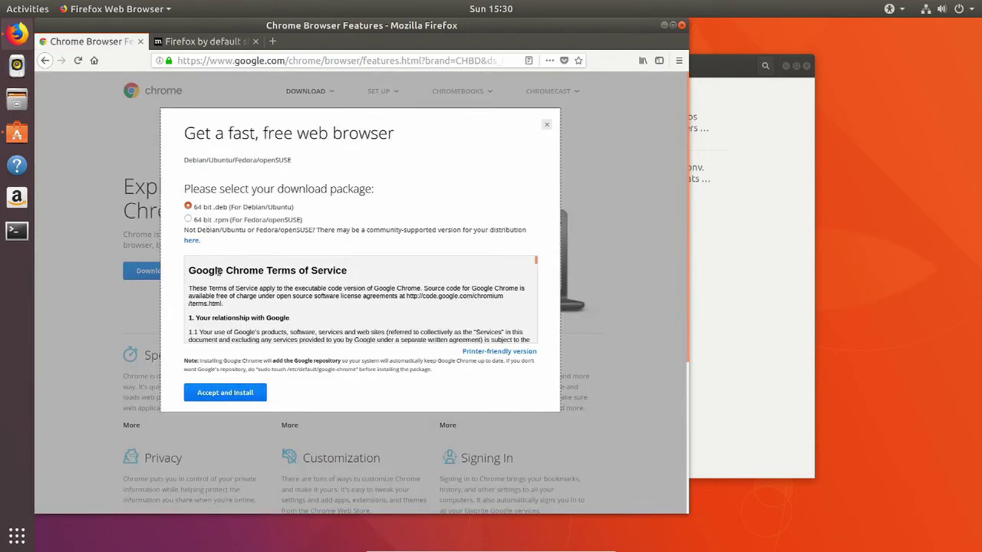
{"action": "left_click", "coordinate": [218, 395]}
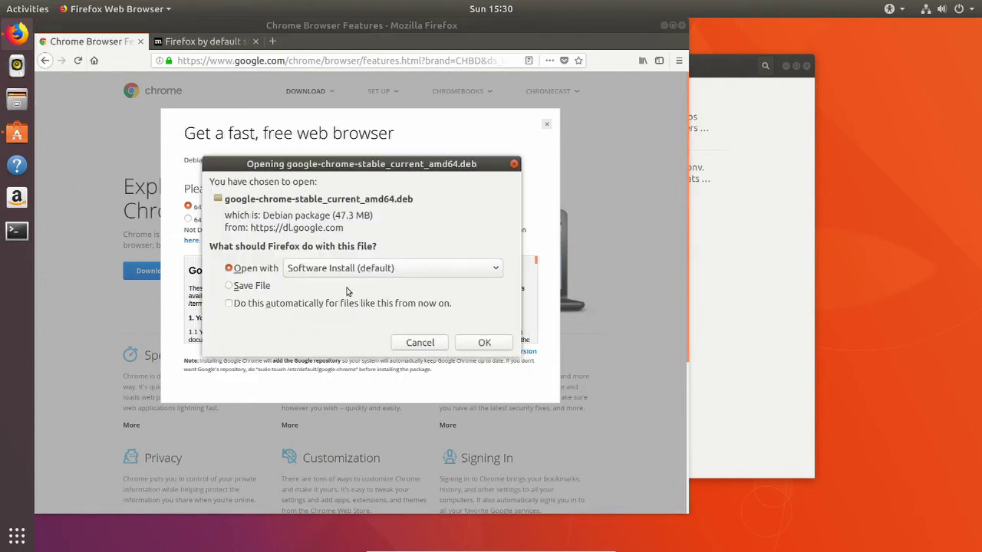
Open the downloaded 47.3 MB google-chrome-stable_current_amd64.deb with Software Install.
{"action": "left_click", "coordinate": [460, 343]}
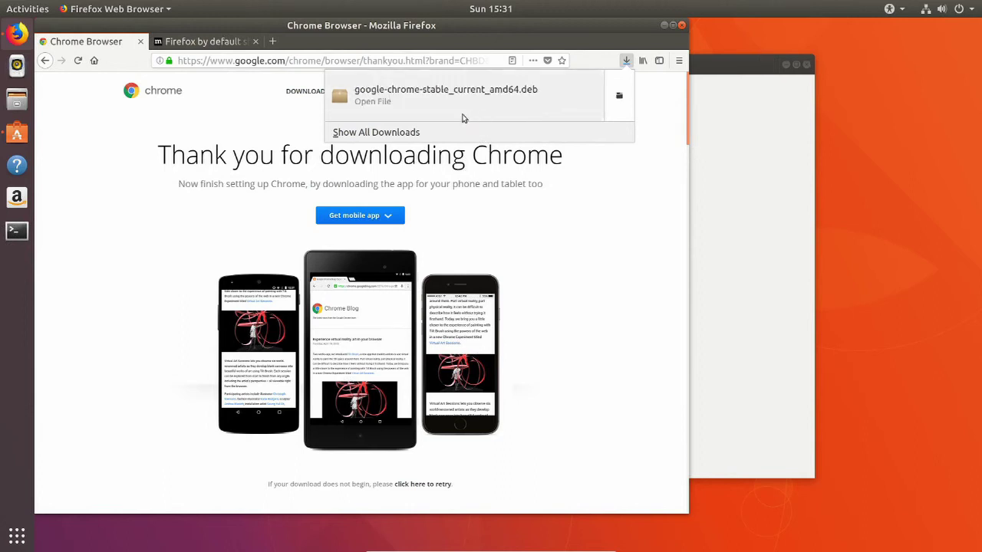
{"action": "left_click", "coordinate": [456, 113]}
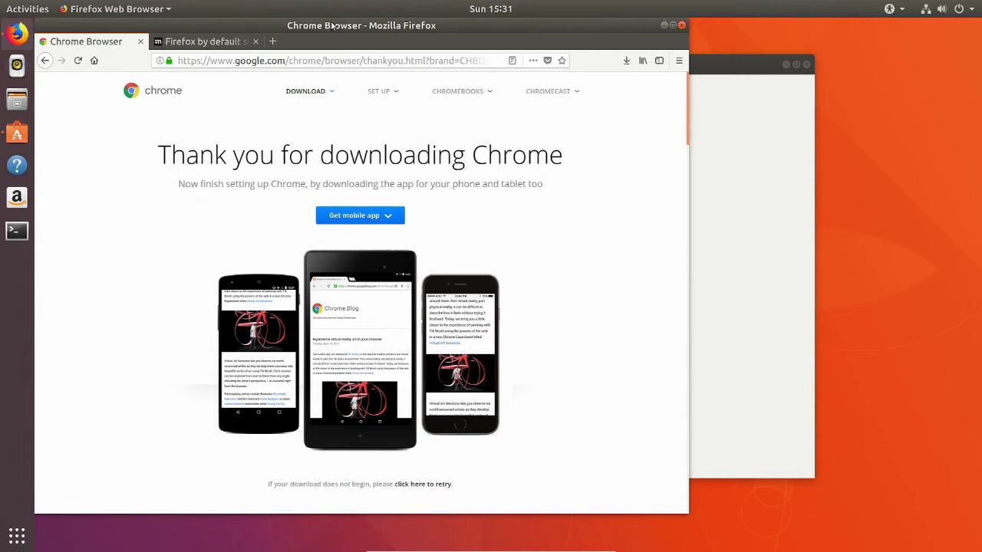
Install google-chrome-stable 63.0.3239.132-1 in Ubuntu Software, authenticating with the account password.
{"action": "left_click_drag", "start_coordinate": [326, 26], "coordinate": [466, 329]}
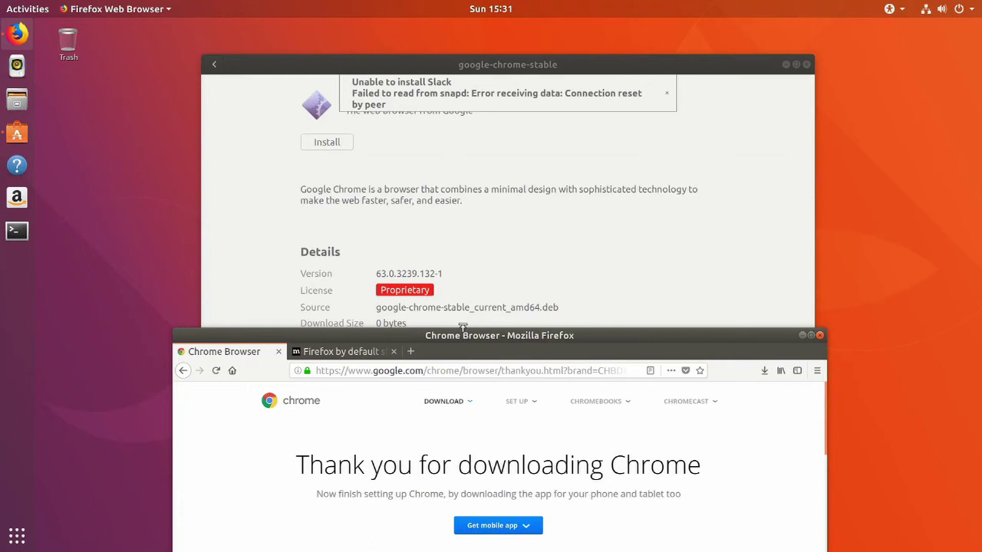
{"action": "left_click", "coordinate": [455, 238]}
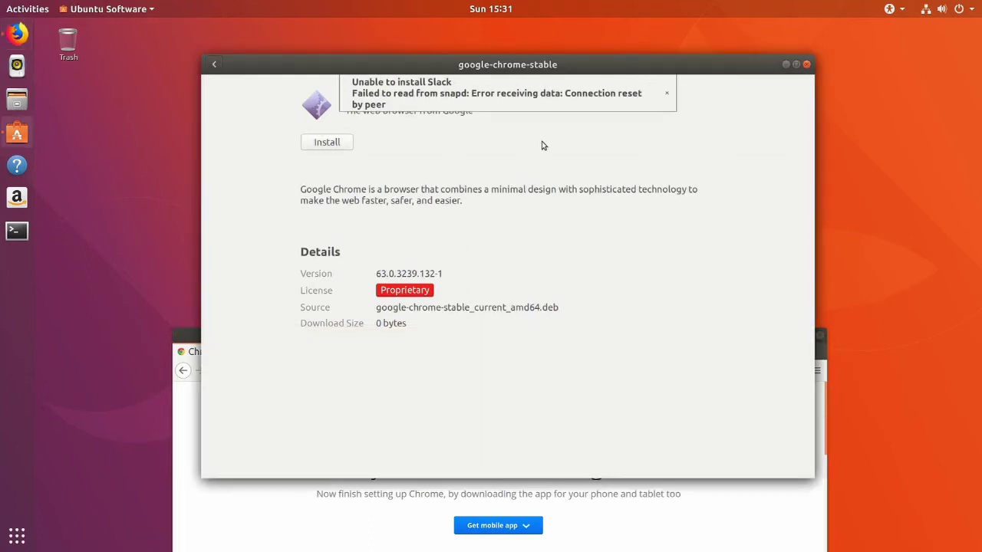
{"action": "left_click", "coordinate": [328, 142]}
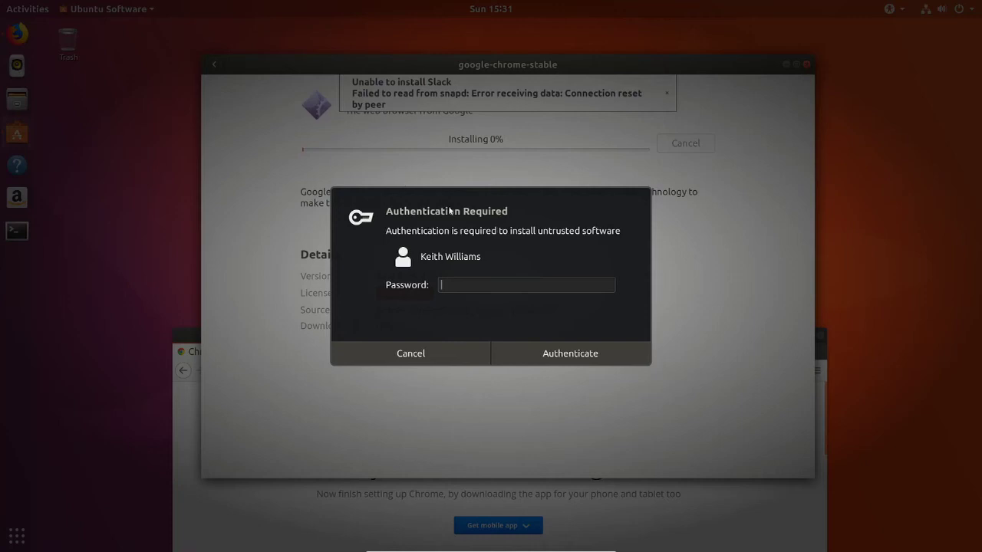
{"action": "type", "text": "•••••••••"}
{"action": "key", "text": "Return"}
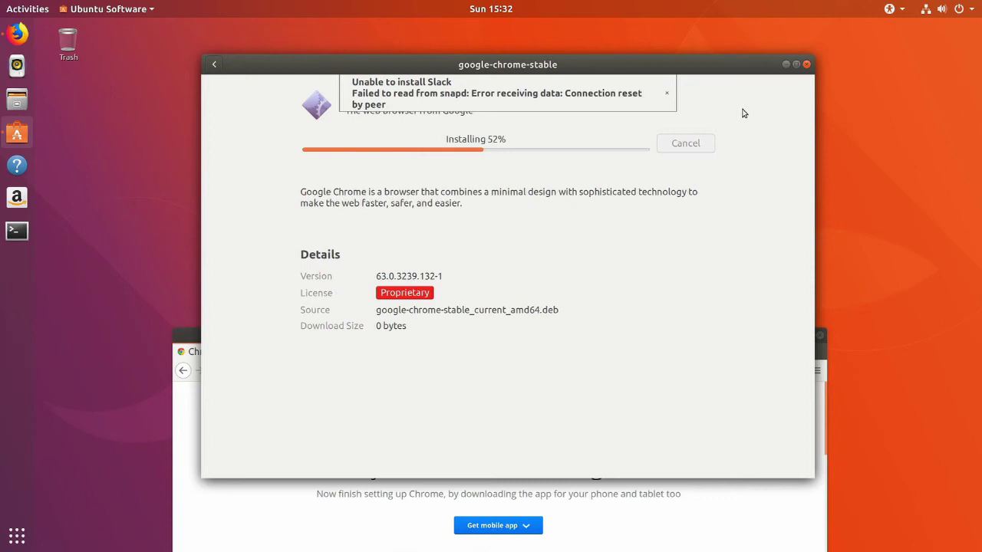
{"action": "left_click", "coordinate": [627, 495]}
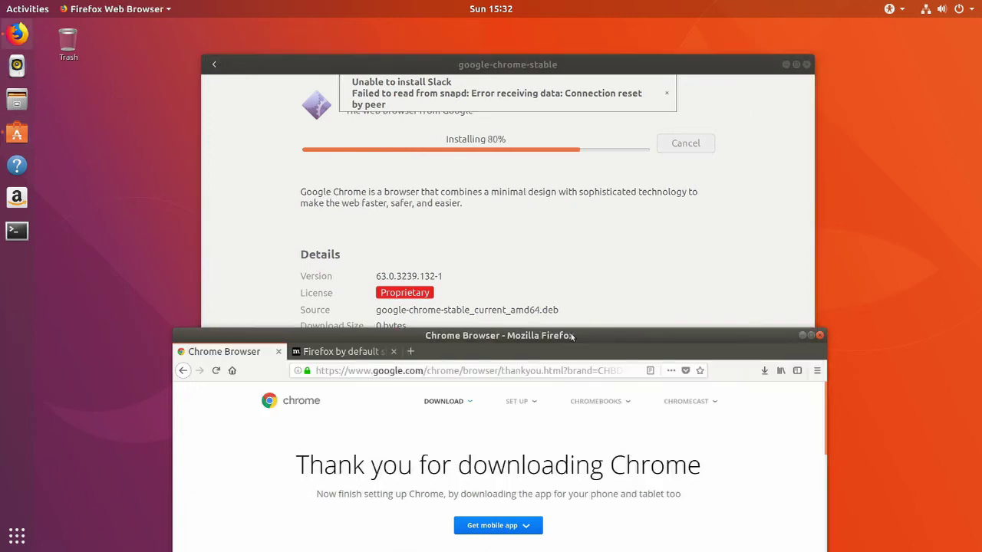
{"action": "left_click_drag", "start_coordinate": [571, 335], "coordinate": [552, 30]}
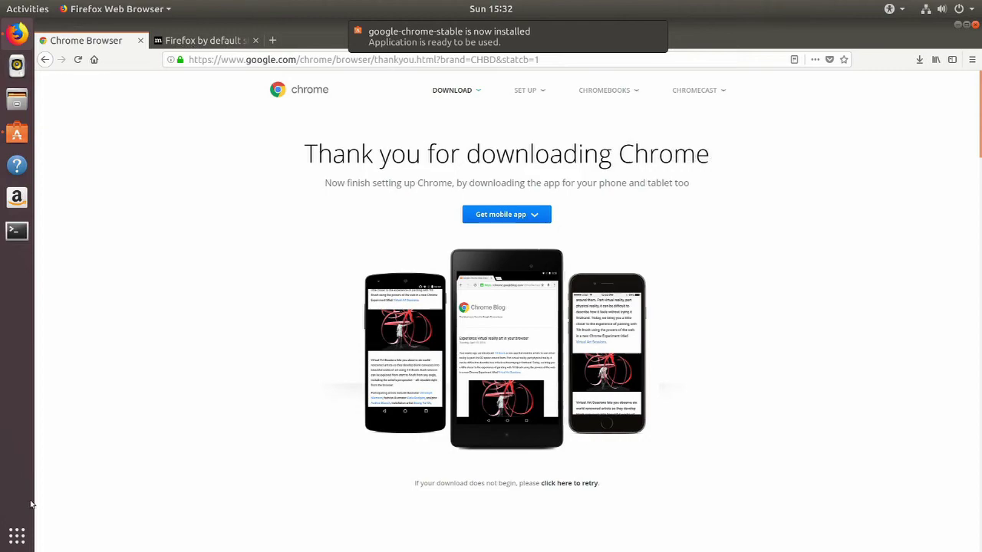
Close the Chrome download tab and the remaining tab, quitting Firefox.
{"action": "left_click", "coordinate": [23, 548]}
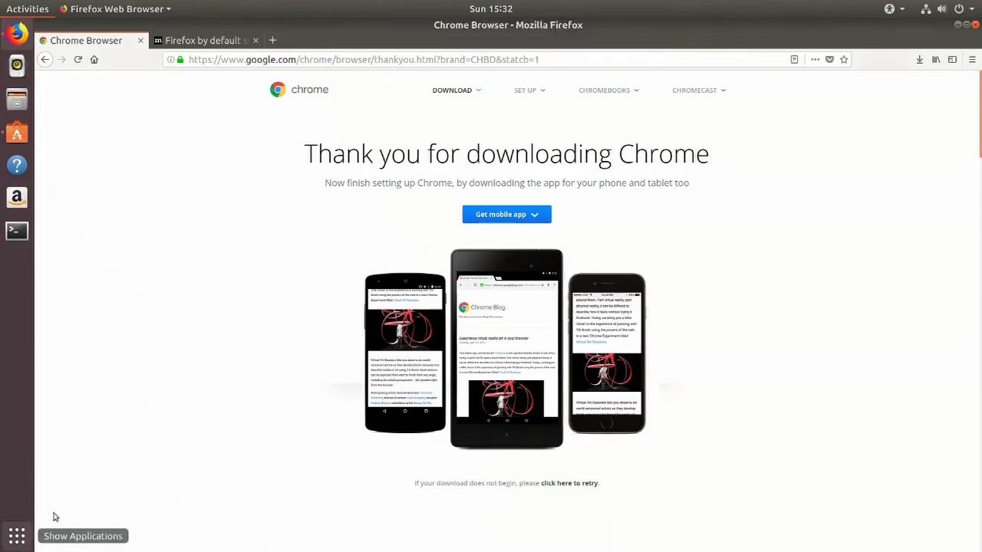
{"action": "key", "text": "Escape"}
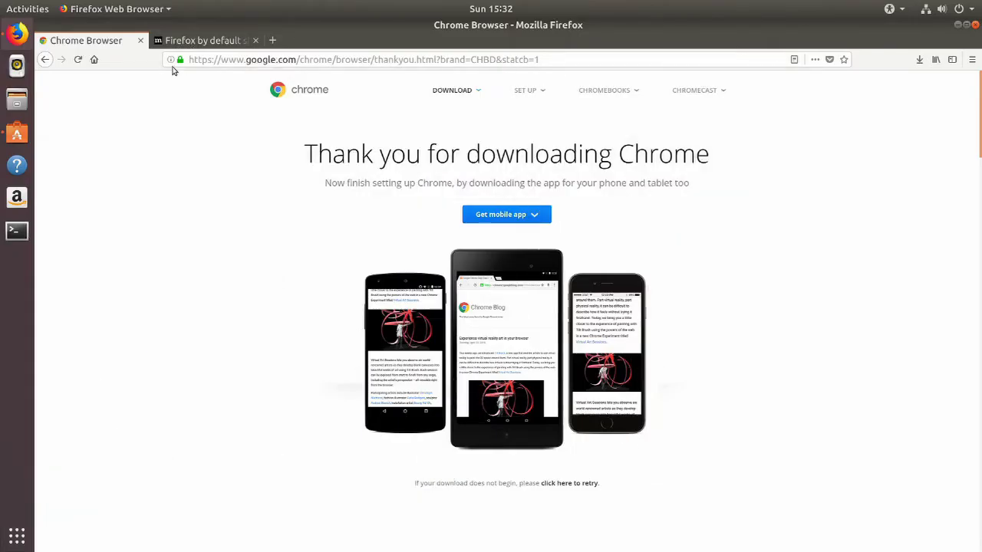
{"action": "left_click", "coordinate": [141, 41]}
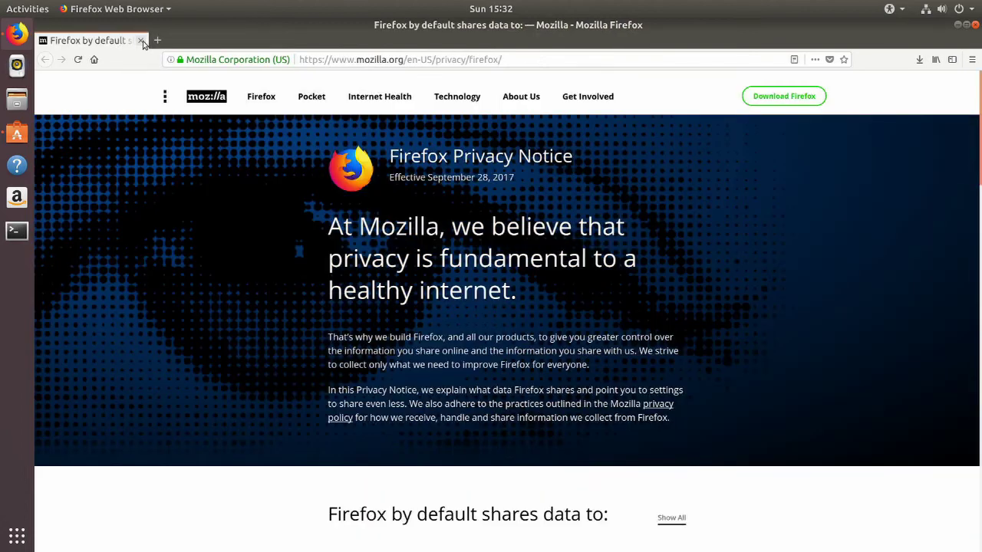
{"action": "left_click", "coordinate": [142, 41]}
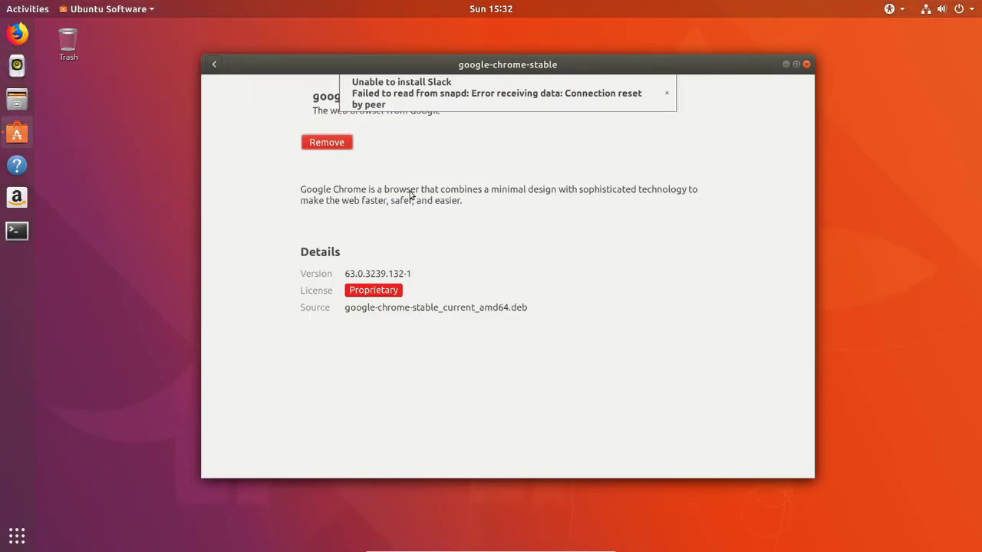
Dismiss the Slack error, return to the overview, and retry installing the featured Slack app.
{"action": "left_click", "coordinate": [667, 93]}
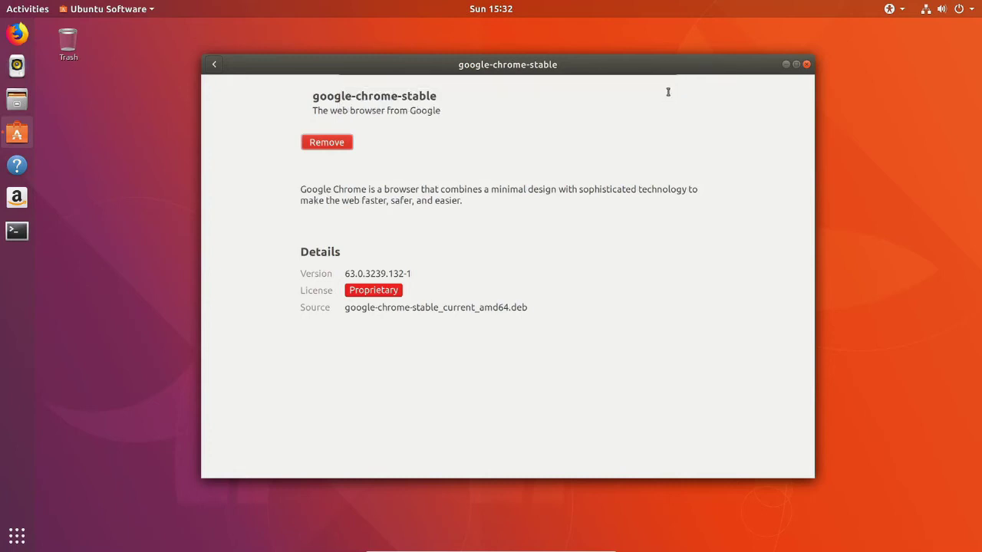
{"action": "left_click", "coordinate": [215, 67]}
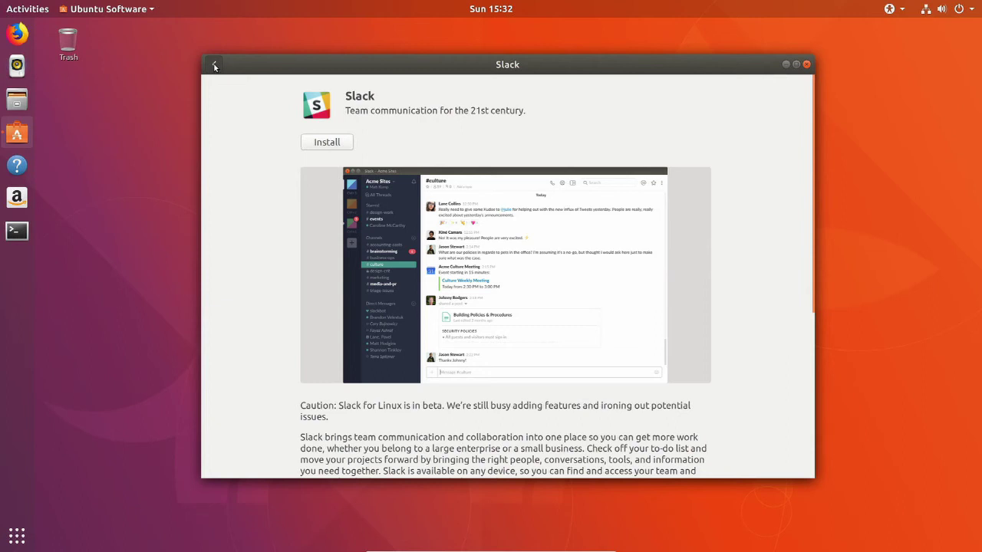
{"action": "left_click", "coordinate": [215, 67]}
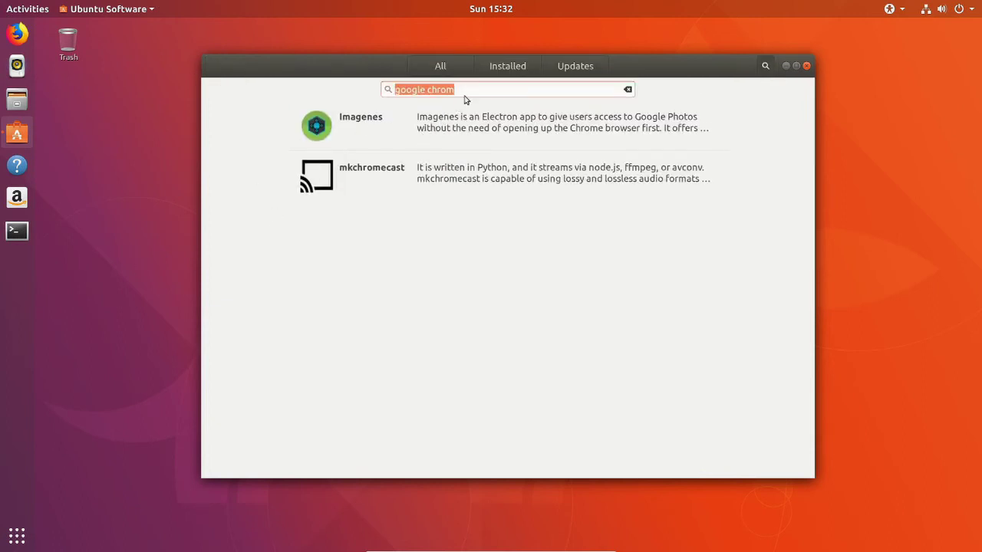
{"action": "left_click", "coordinate": [452, 67]}
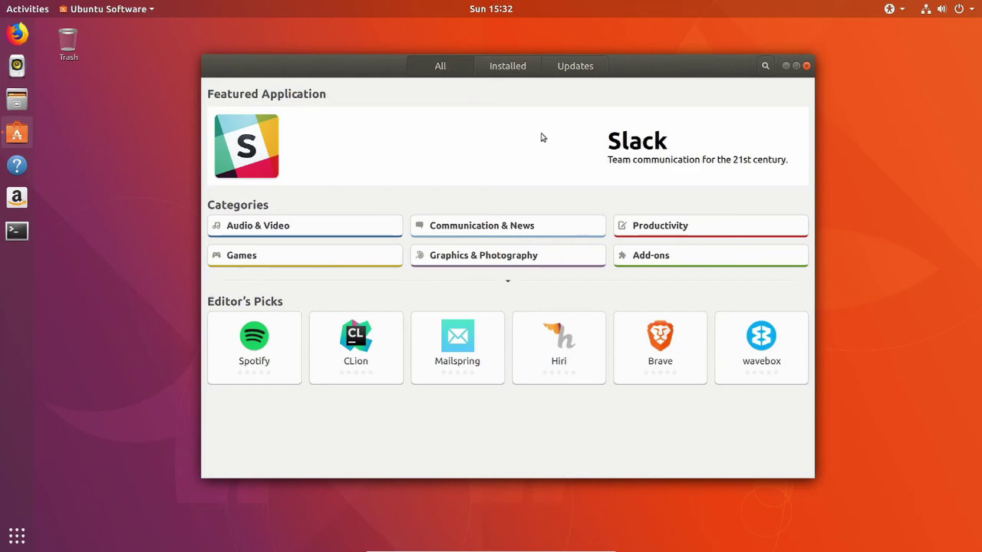
{"action": "left_click", "coordinate": [542, 137]}
{"action": "left_click", "coordinate": [345, 145]}
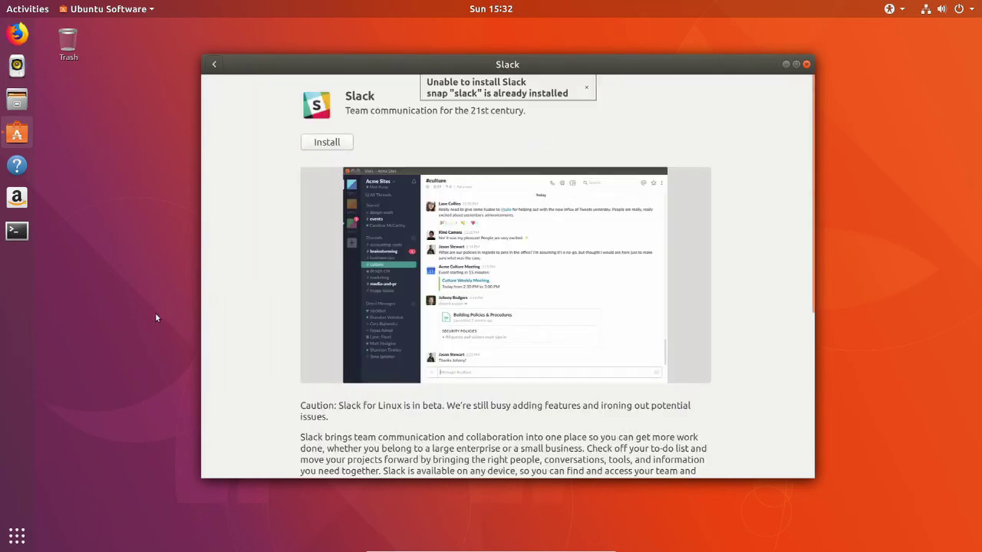
Add Google Chrome to the dock favorites and launch it from there.
{"action": "left_click", "coordinate": [19, 532]}
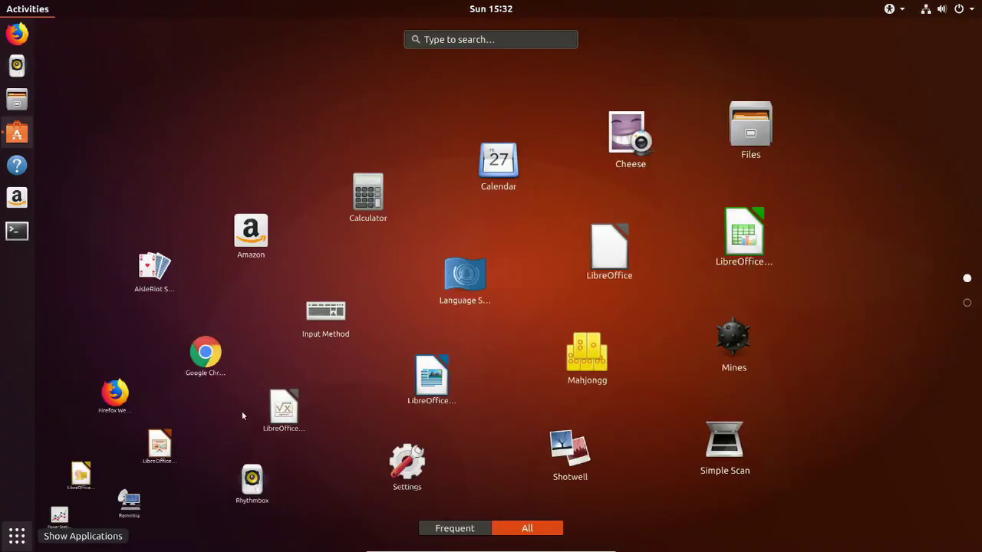
{"action": "right_click", "coordinate": [337, 229]}
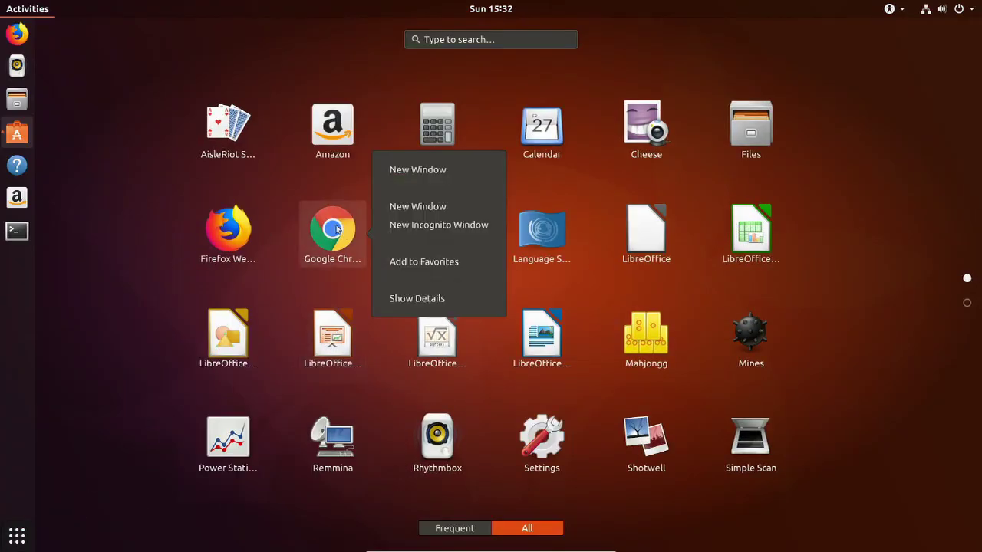
{"action": "left_click", "coordinate": [419, 262]}
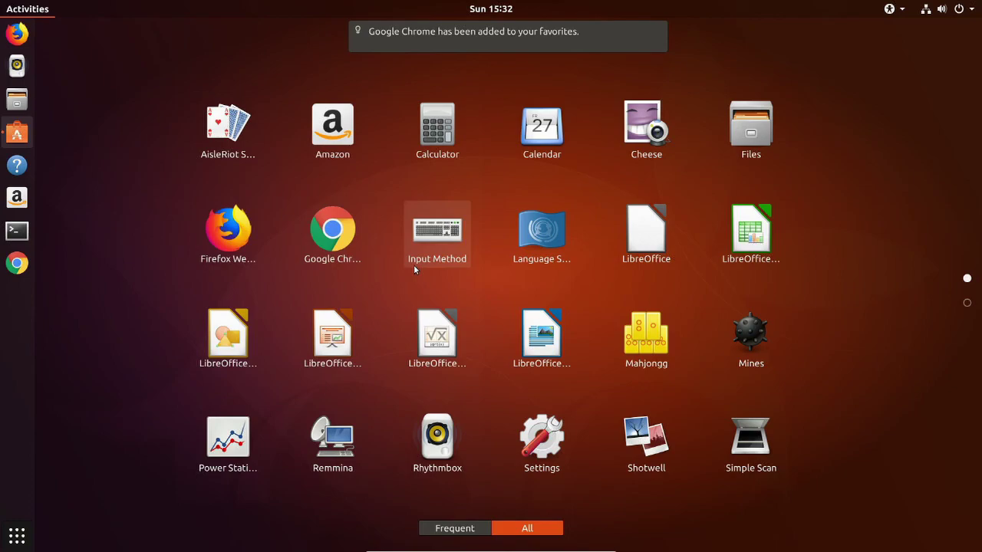
{"action": "left_click", "coordinate": [16, 263]}
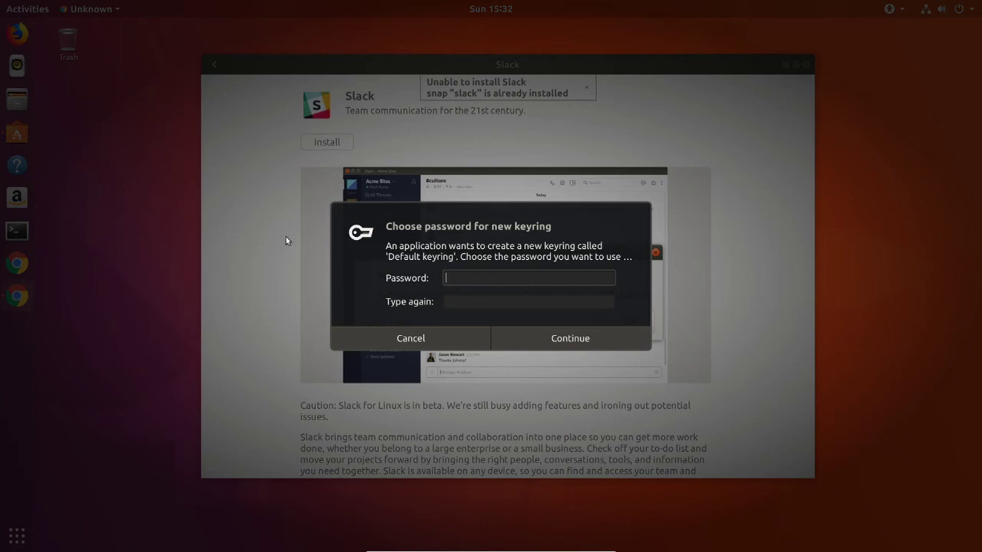
Set and confirm the password for the new Default keyring.
{"action": "type", "text": "•••••••••"}
{"action": "key", "text": "Tab"}
{"action": "type", "text": "•••••••••"}
{"action": "key", "text": "Return"}
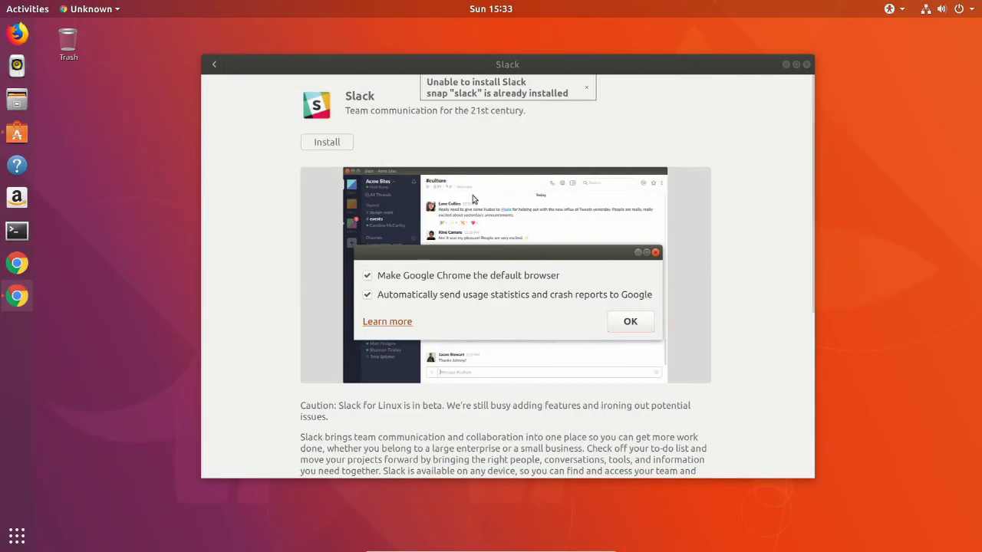
Accept Chrome's first-run options, dismiss the already-installed notice, and close Ubuntu Software.
{"action": "left_click", "coordinate": [627, 323]}
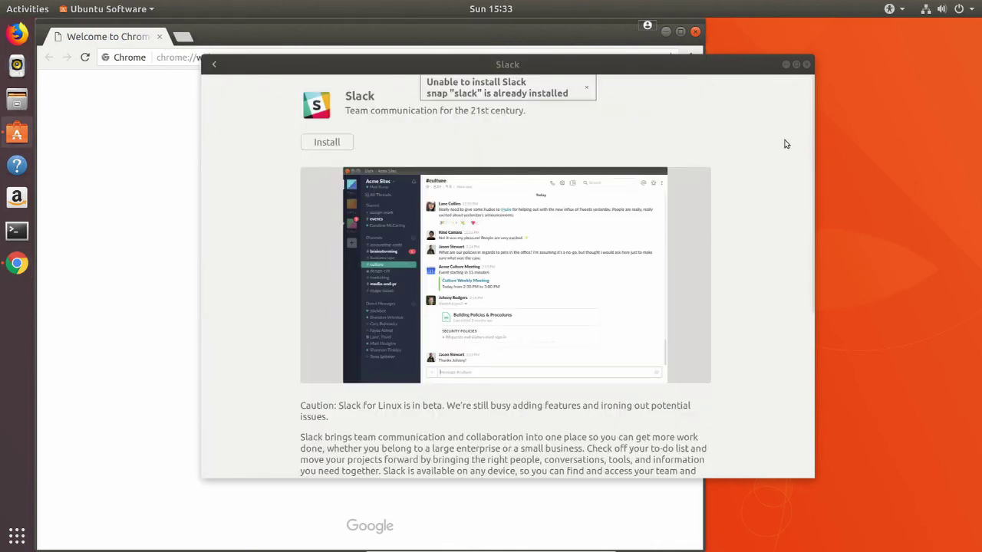
{"action": "left_click", "coordinate": [586, 88]}
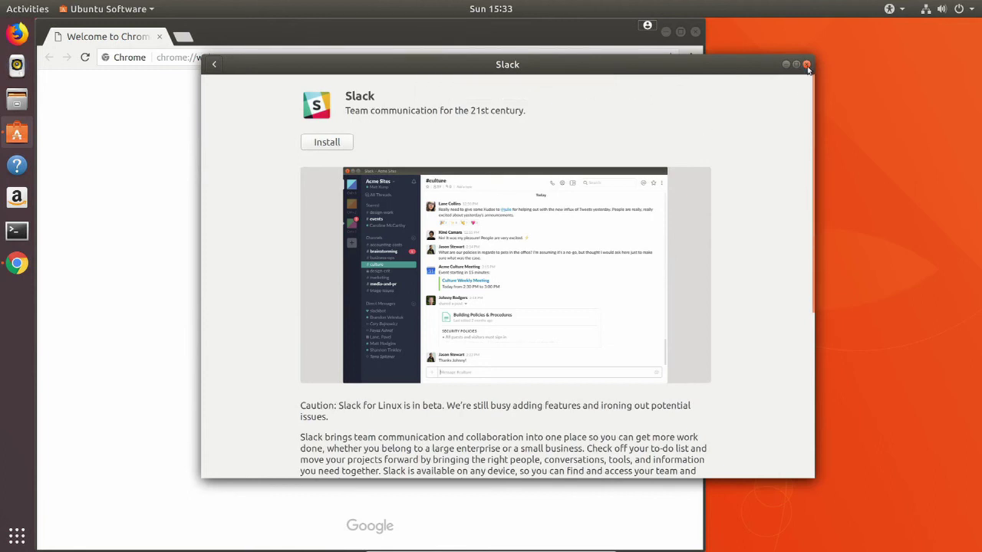
{"action": "left_click", "coordinate": [806, 64]}
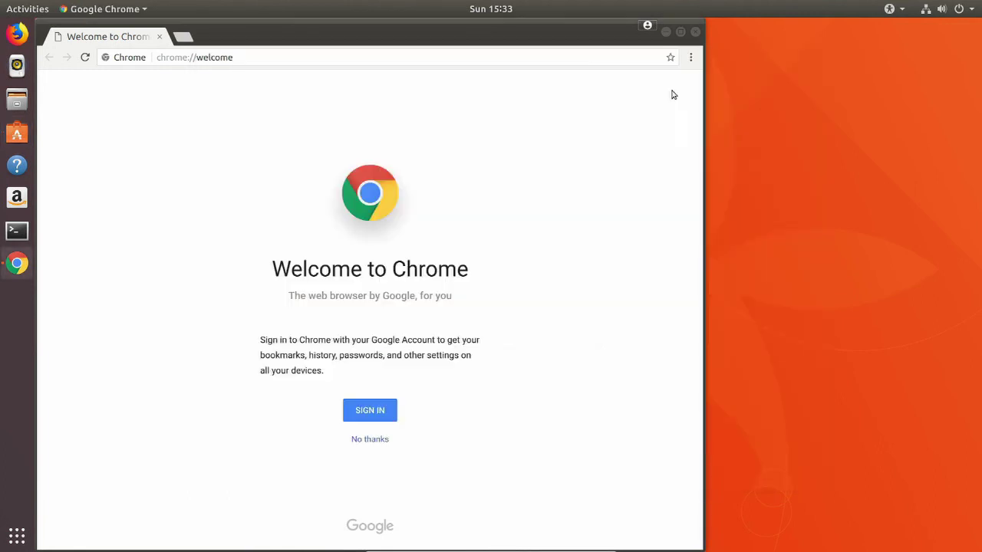
Search the applications for 'slac' and launch Slack.
{"action": "left_click", "coordinate": [17, 535]}
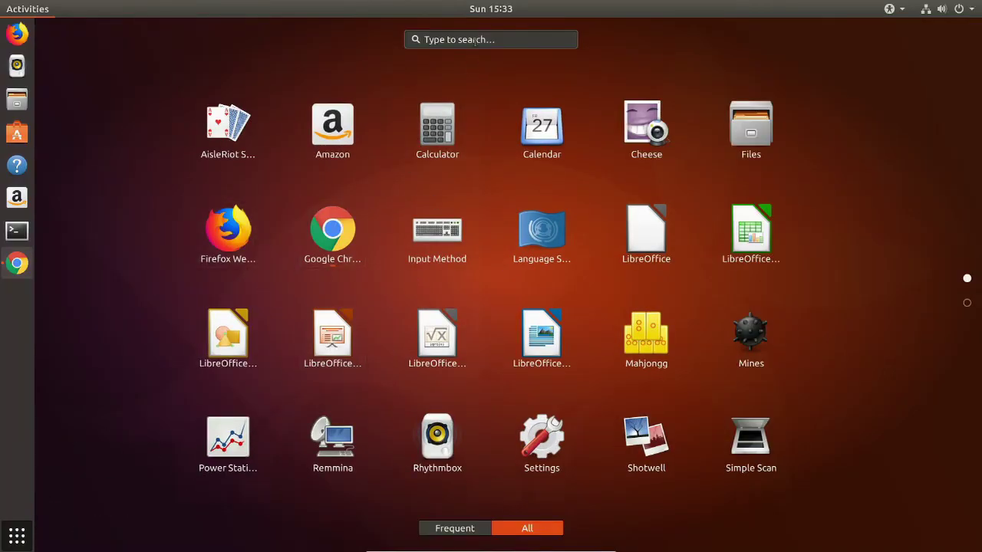
{"action": "type", "text": "slack"}
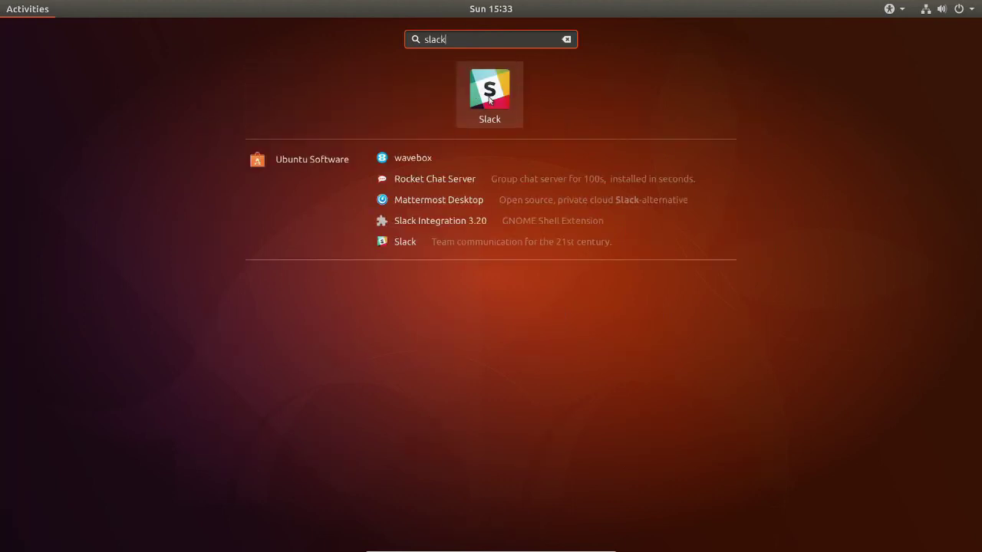
{"action": "left_click", "coordinate": [489, 98]}
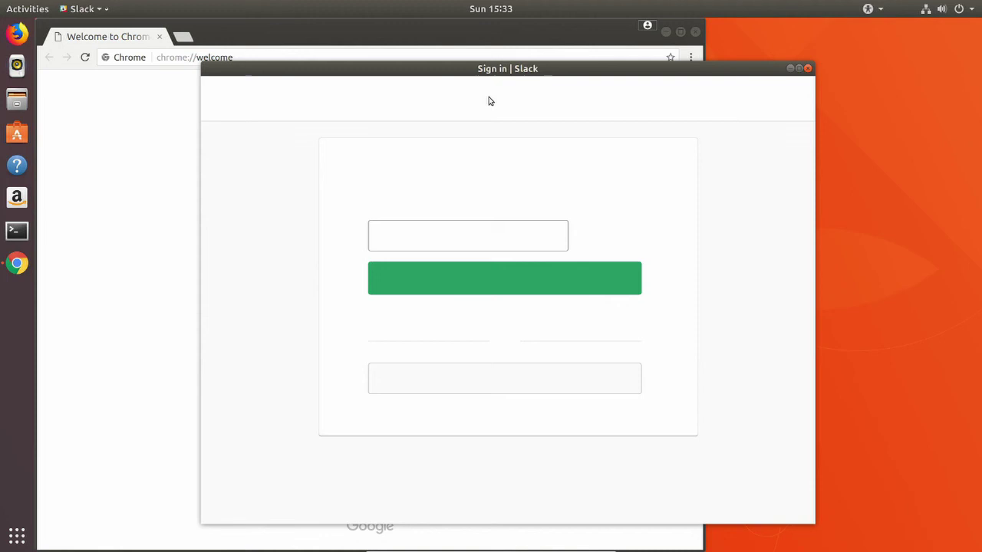
Sign in to the njit-wis Slack workspace with the account email and password, then open Files.
{"action": "left_click", "coordinate": [532, 237]}
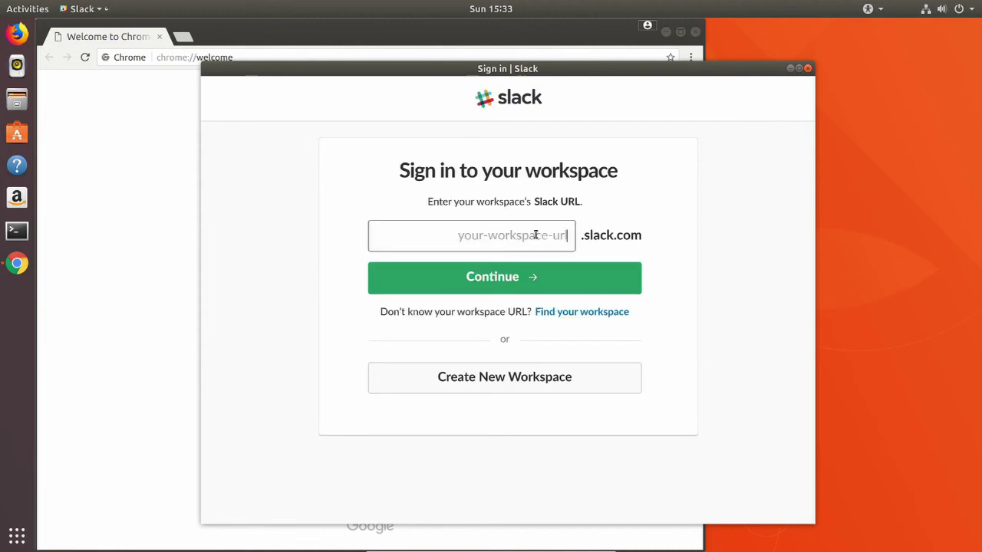
{"action": "type", "text": "njit-wis"}
{"action": "key", "text": "Return"}
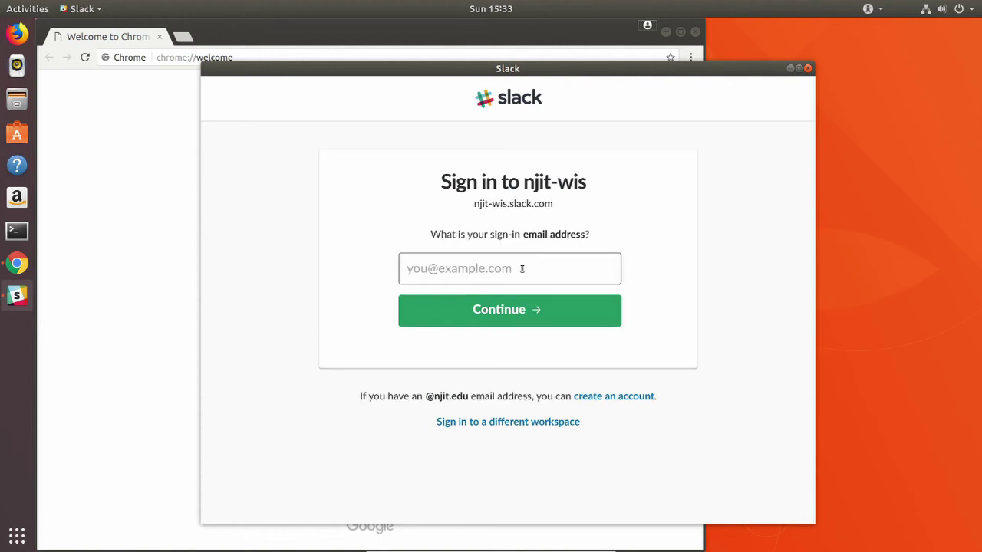
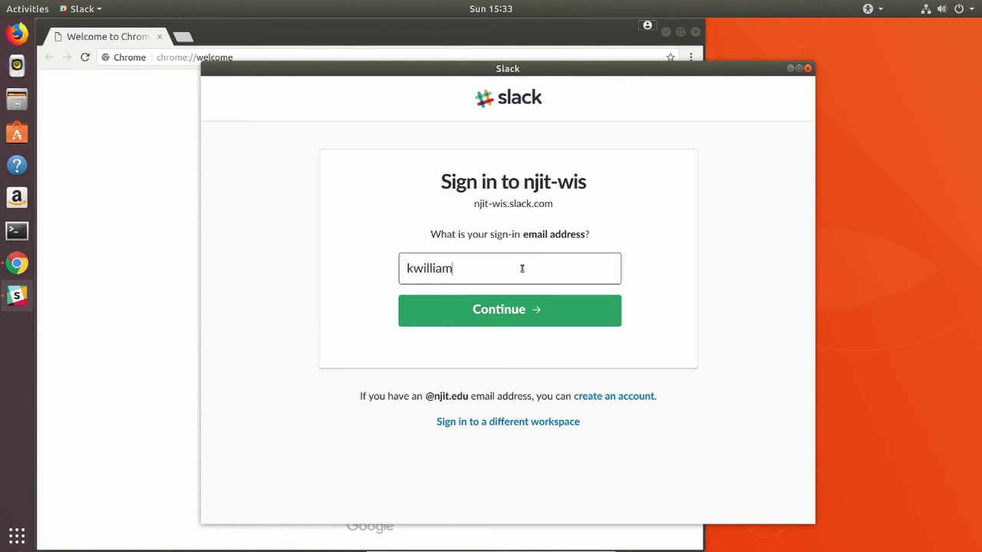
{"action": "key", "text": "Return"}
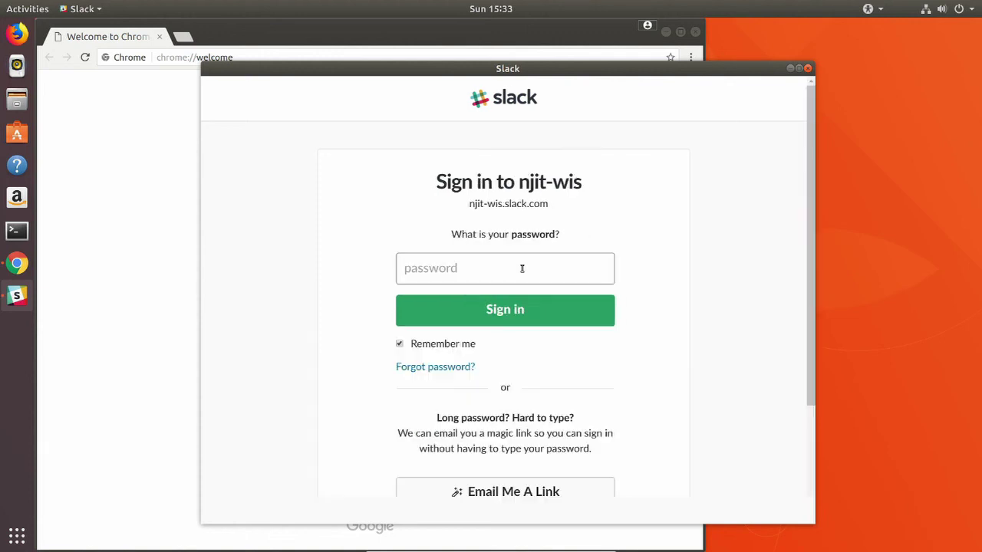
{"action": "type", "text": "•••••••••"}
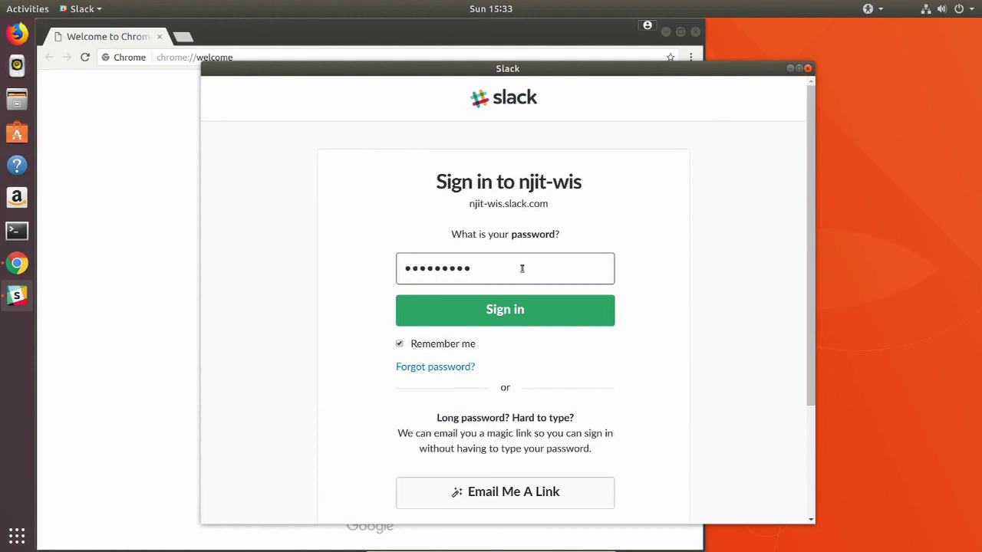
{"action": "key", "text": "Return"}
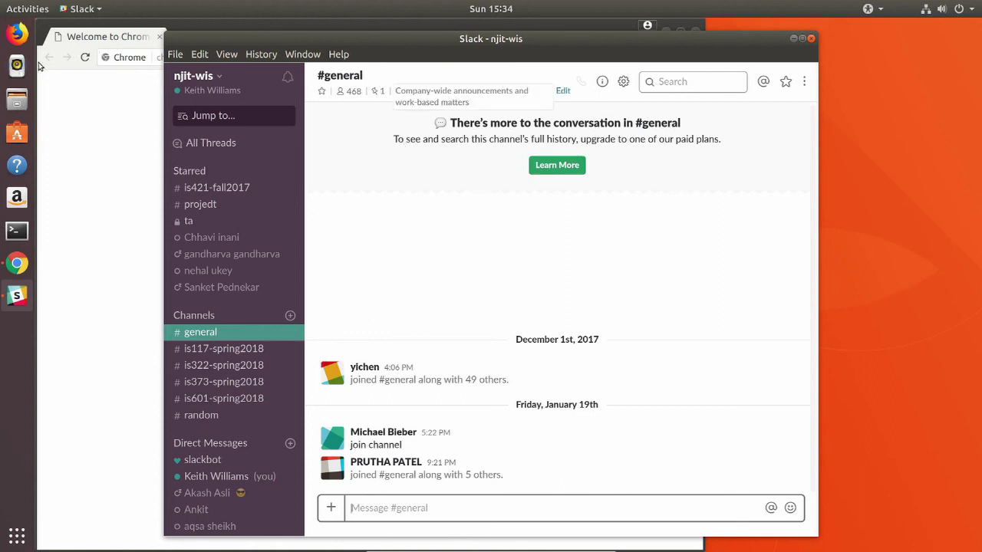
{"action": "left_click", "coordinate": [14, 102]}
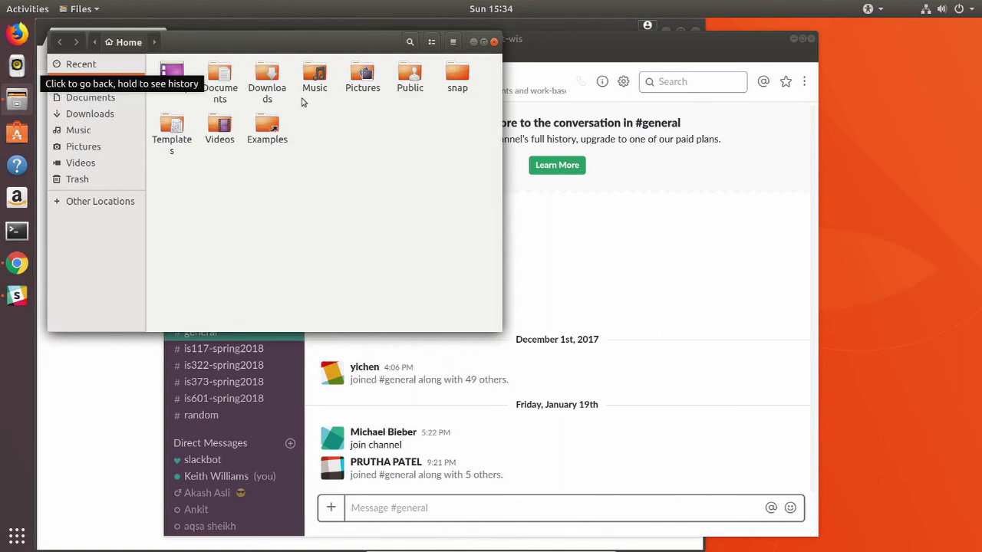
Open and close a terminal in the Home folder, then switch to OBS Studio on the host.
{"action": "right_click", "coordinate": [259, 194]}
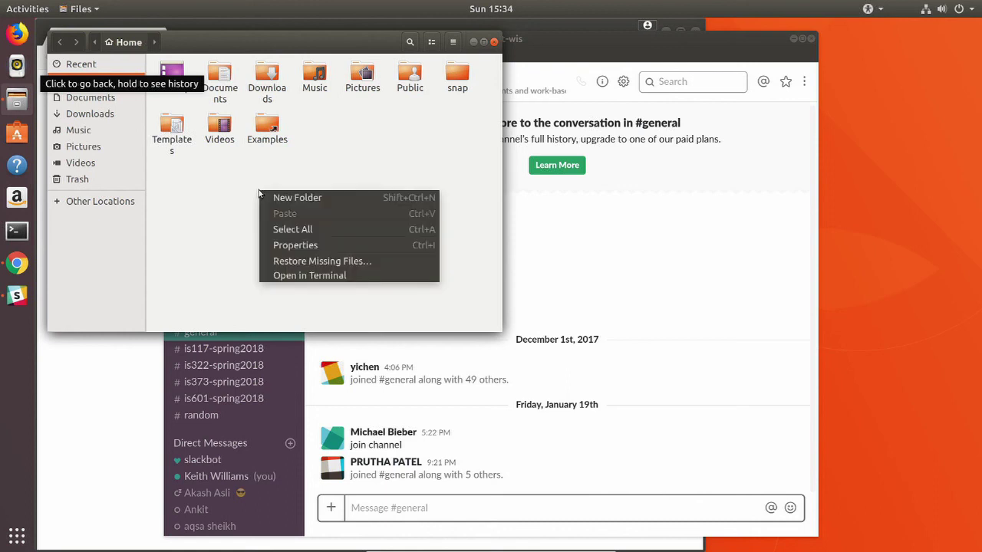
{"action": "left_click", "coordinate": [293, 277]}
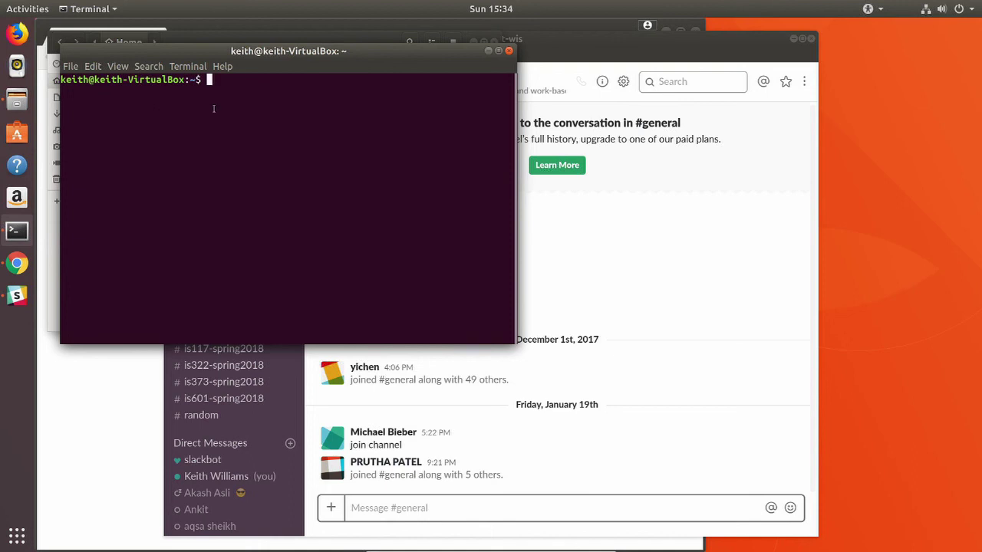
{"action": "left_click", "coordinate": [508, 50]}
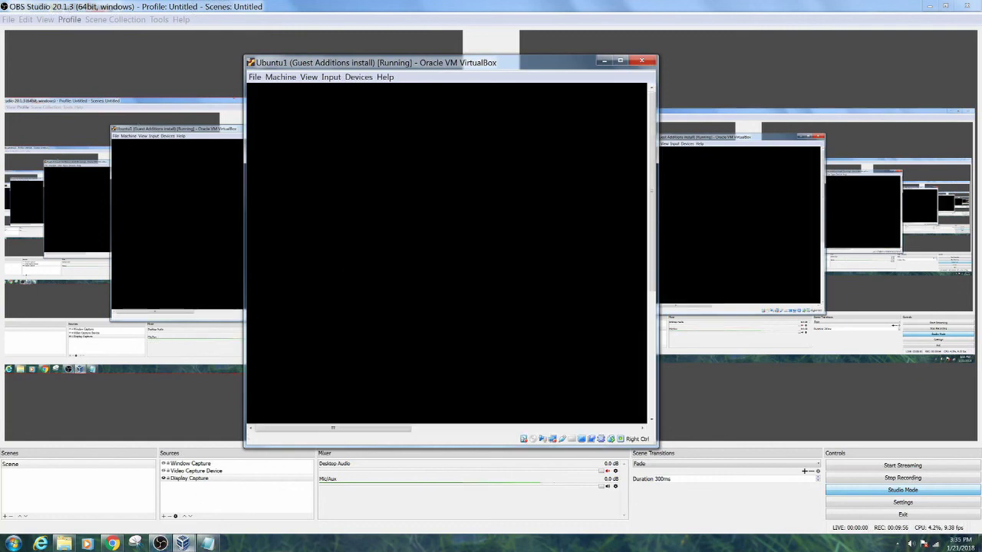
{"action": "left_click", "coordinate": [160, 543]}
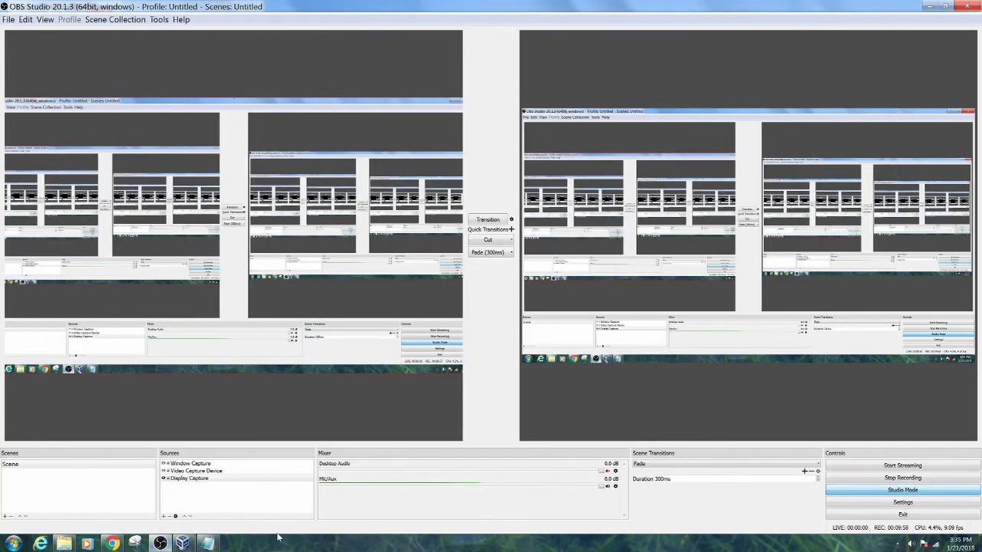